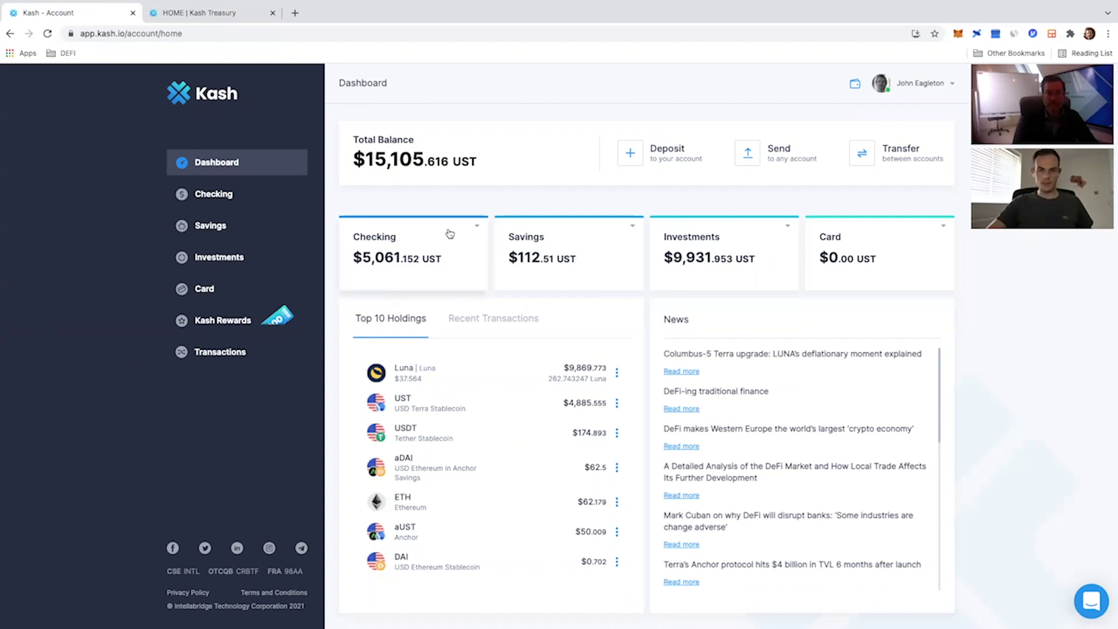
Show the Checking account's currencies and view the account's Terra and Ethereum wallet addresses
mouse_move(451, 238)
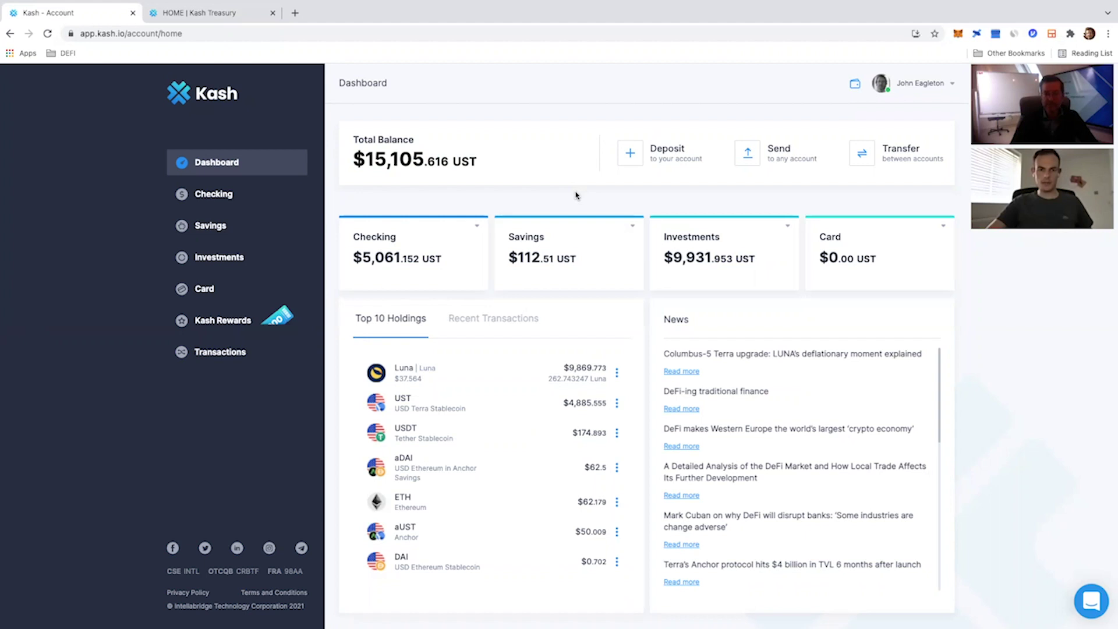
left_click(426, 253)
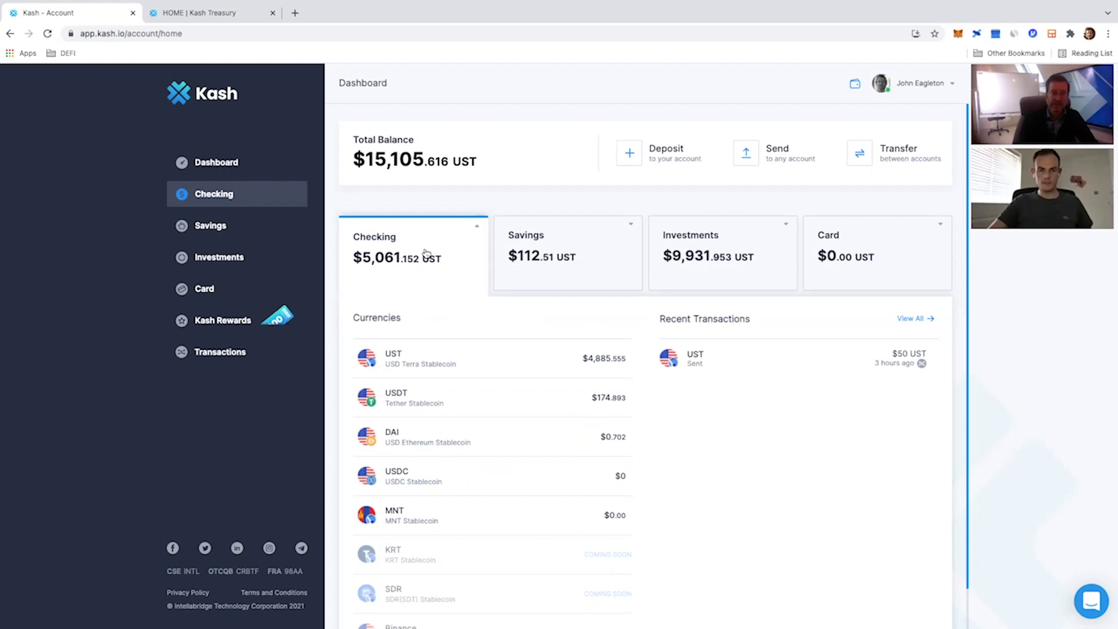
mouse_move(430, 355)
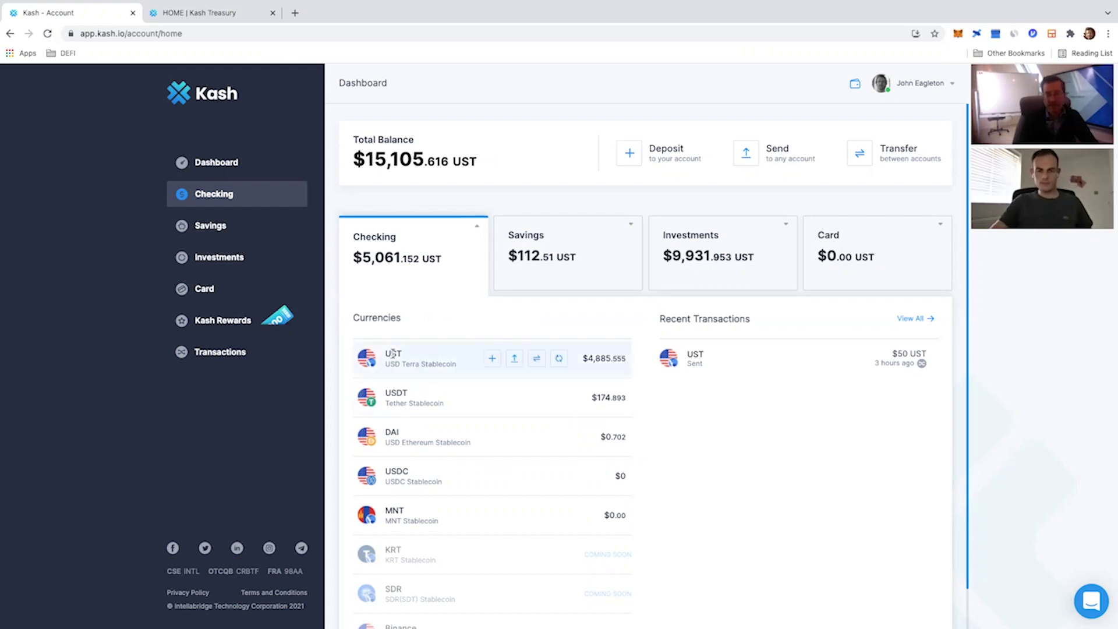
left_click(854, 86)
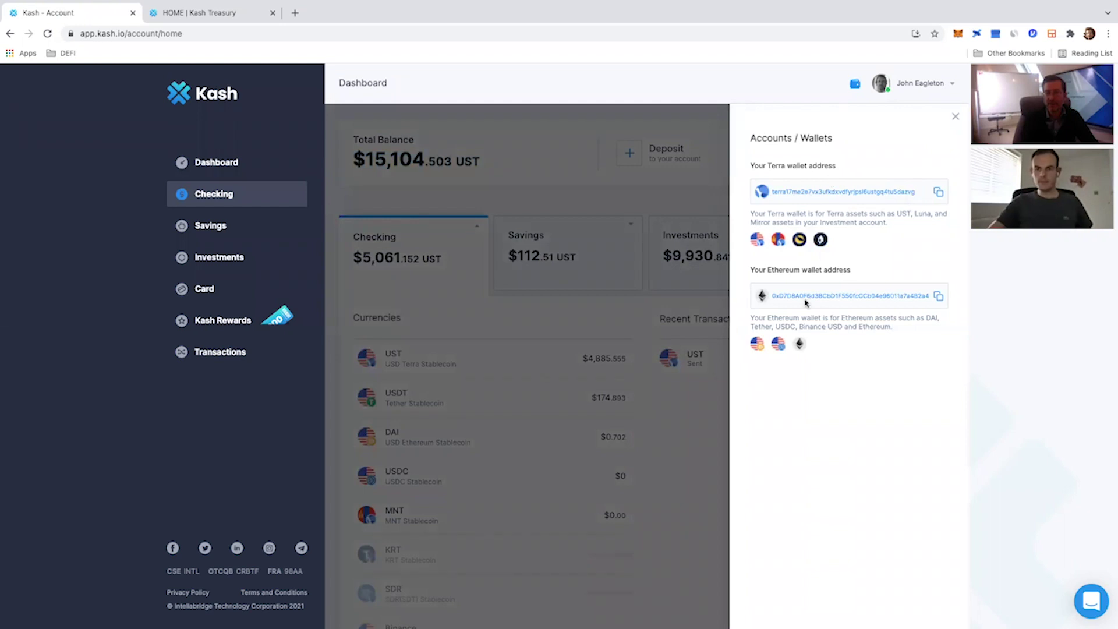
left_click(953, 117)
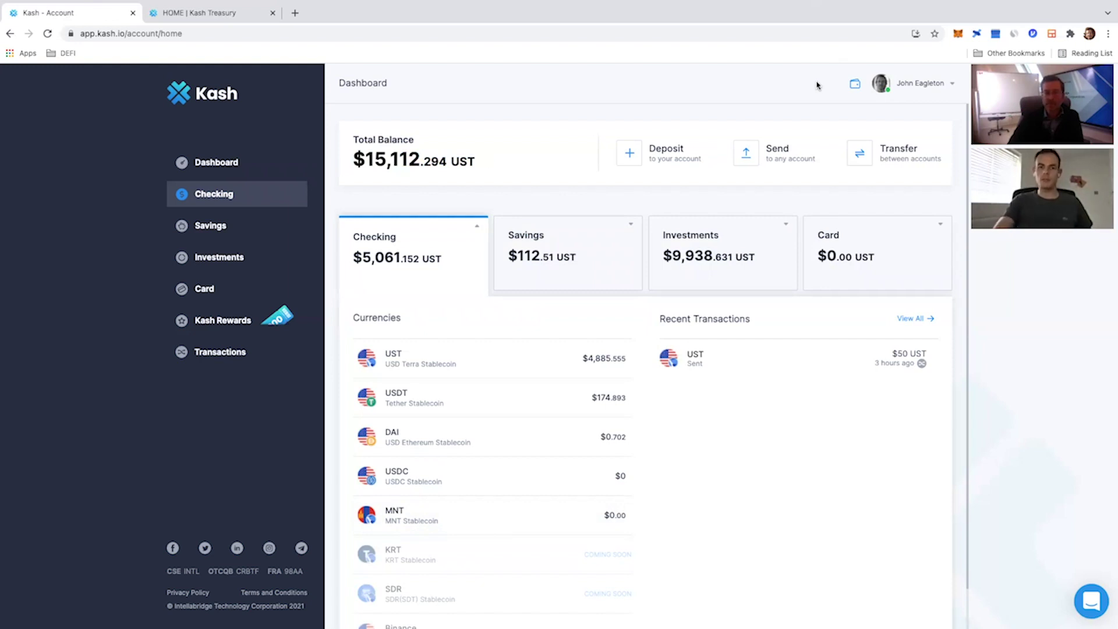
View the sign-in options at app.kash.io in a new browser tab and return to the account dashboard
left_click(295, 14)
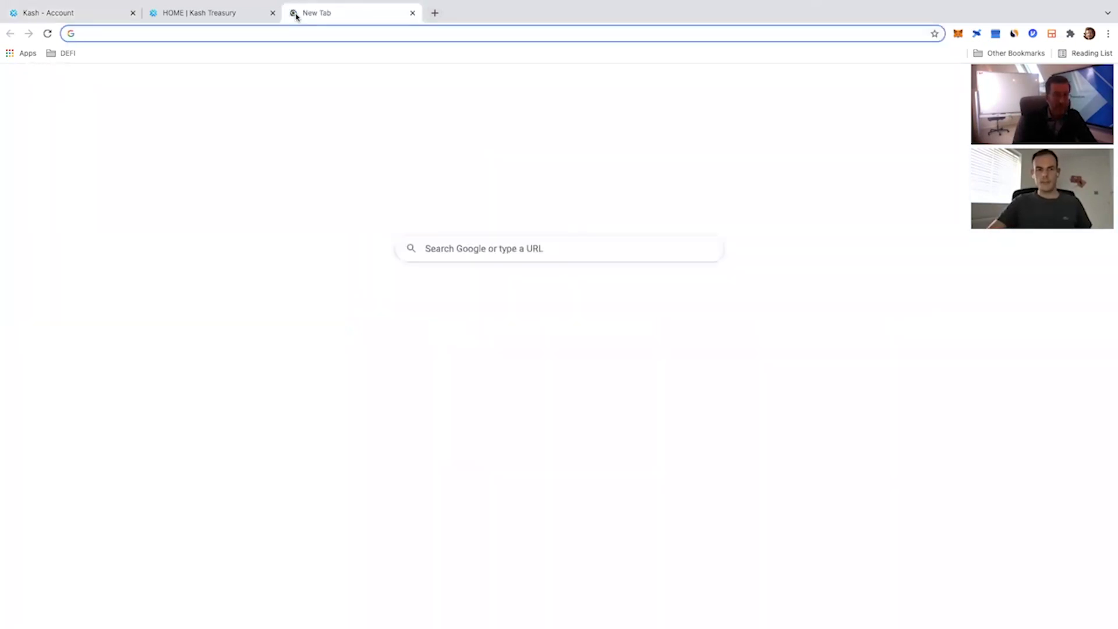
type("app")
key("Return")
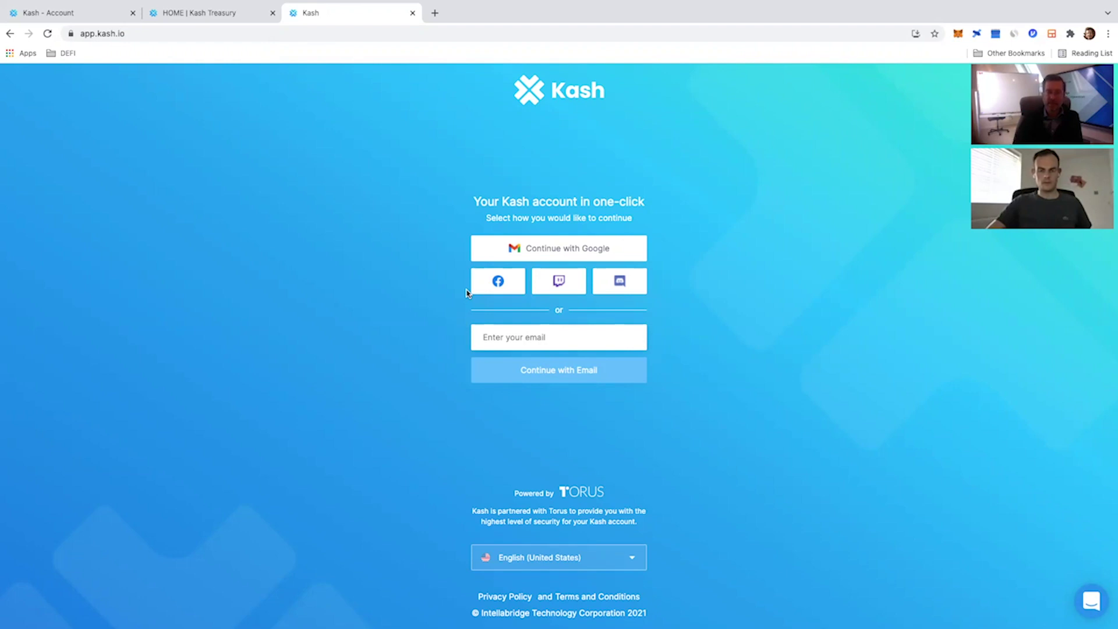
left_click(60, 12)
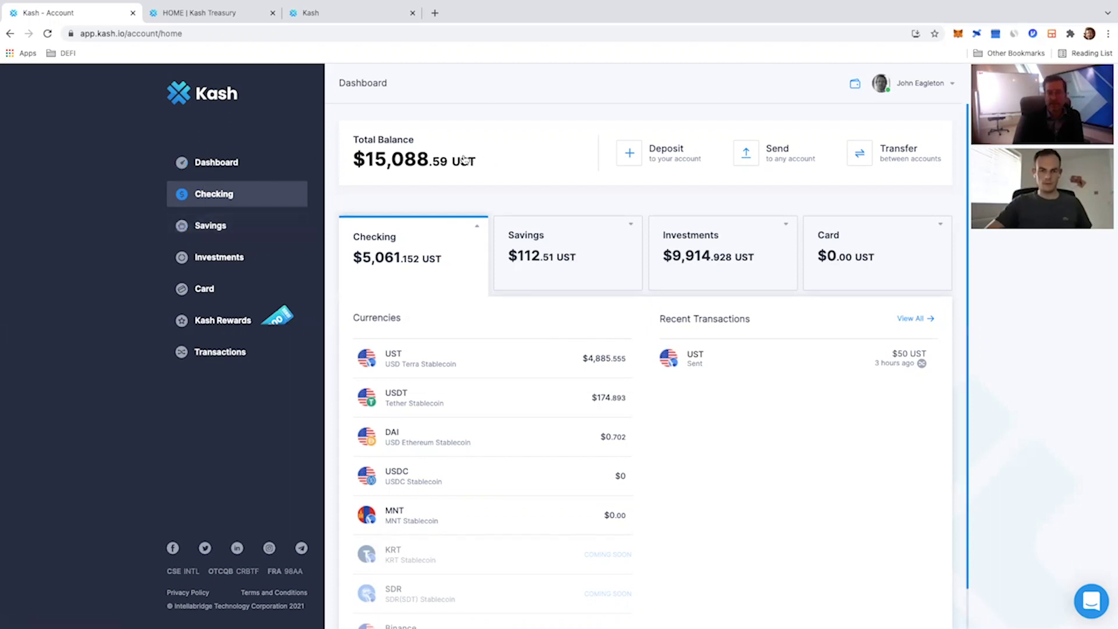
Examine the deposit sources, including the providers for Bank Account or Card, and close the deposit form
left_click(625, 153)
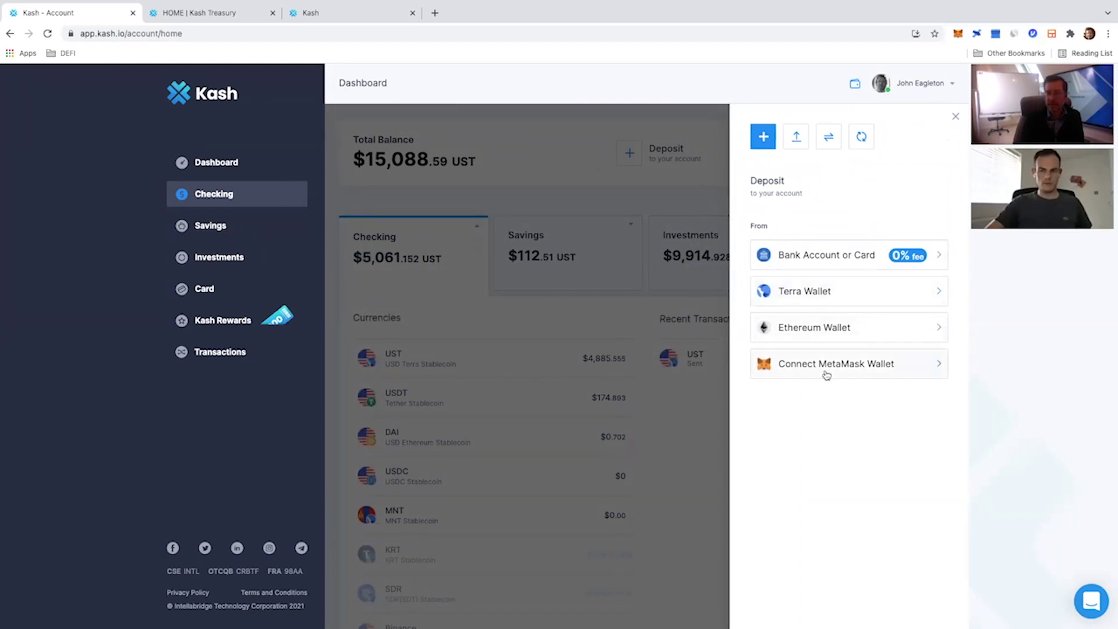
left_click(956, 117)
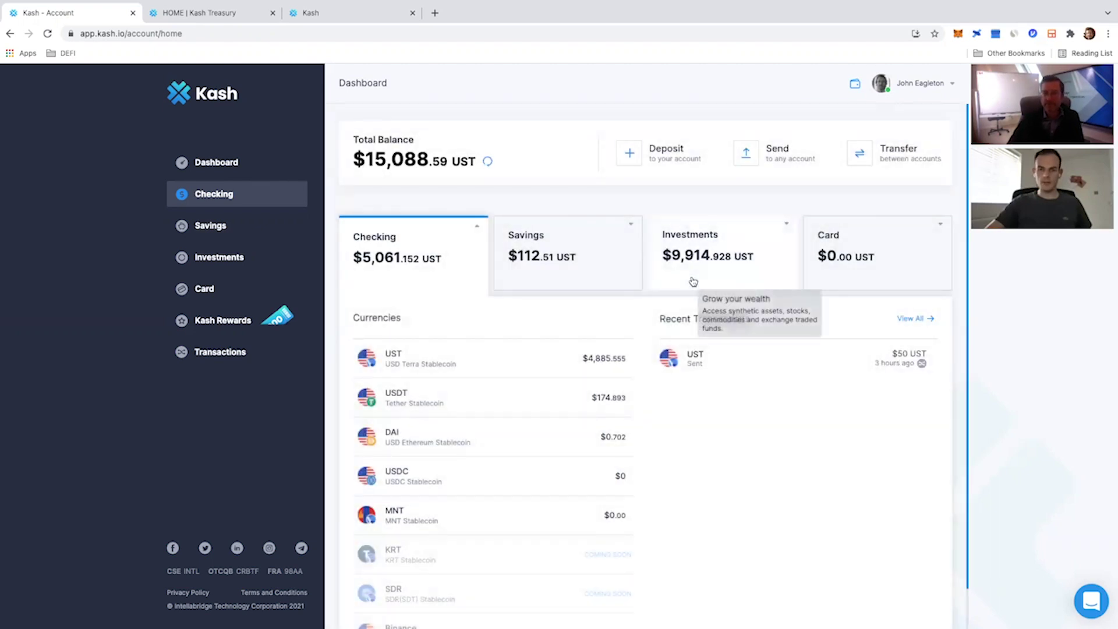
left_click(629, 153)
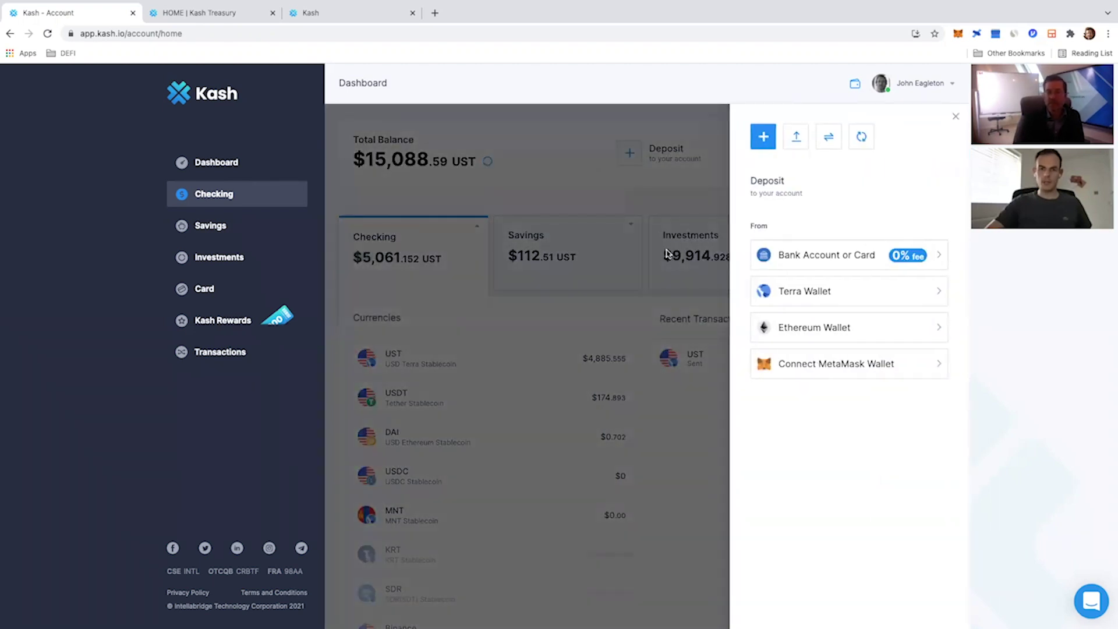
left_click(819, 256)
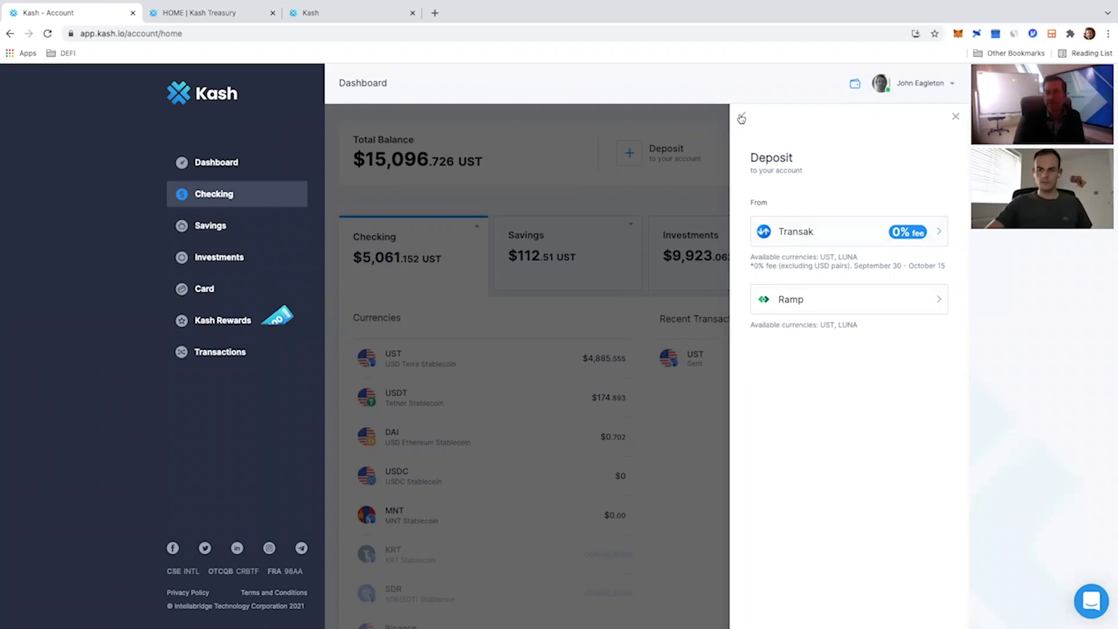
left_click(706, 122)
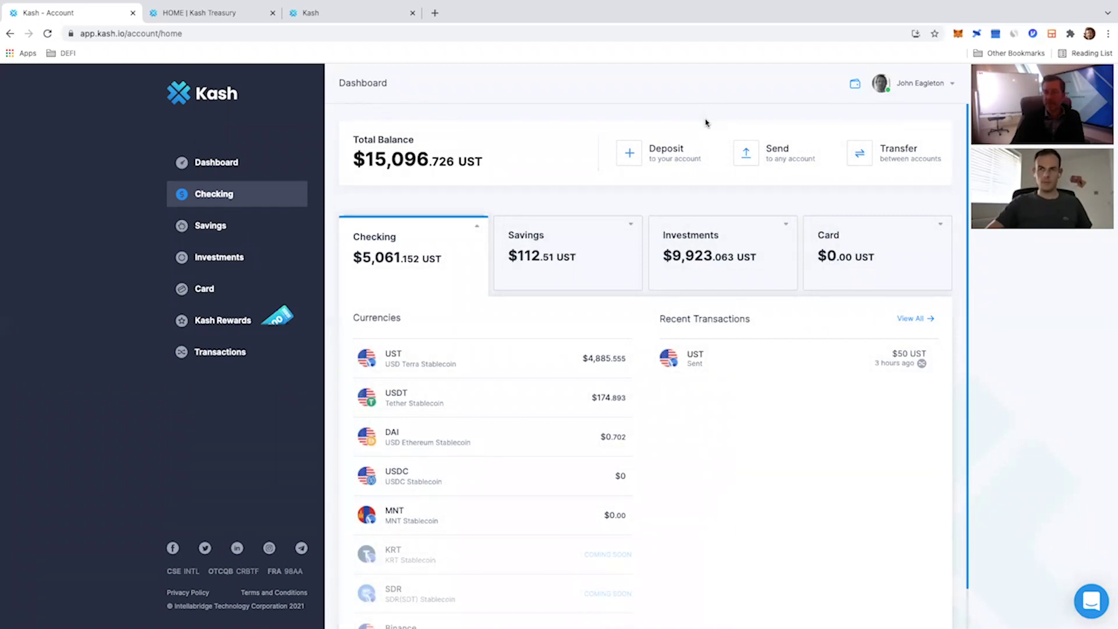
View the Card Program Rollout map, return to the Checking account and read the Savings description
left_click(860, 264)
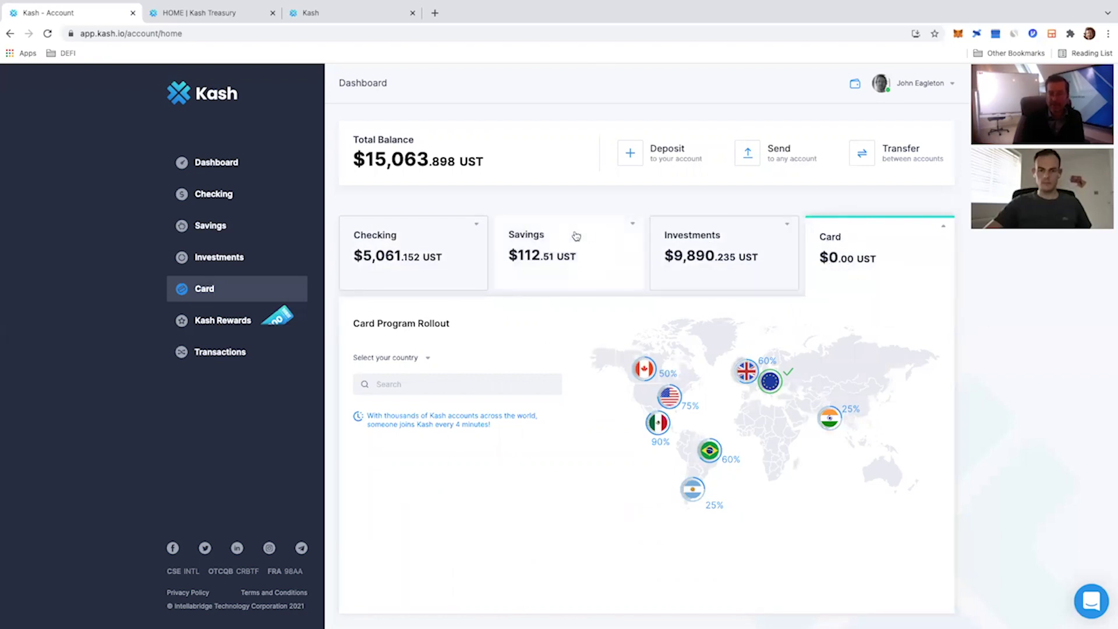
left_click(448, 249)
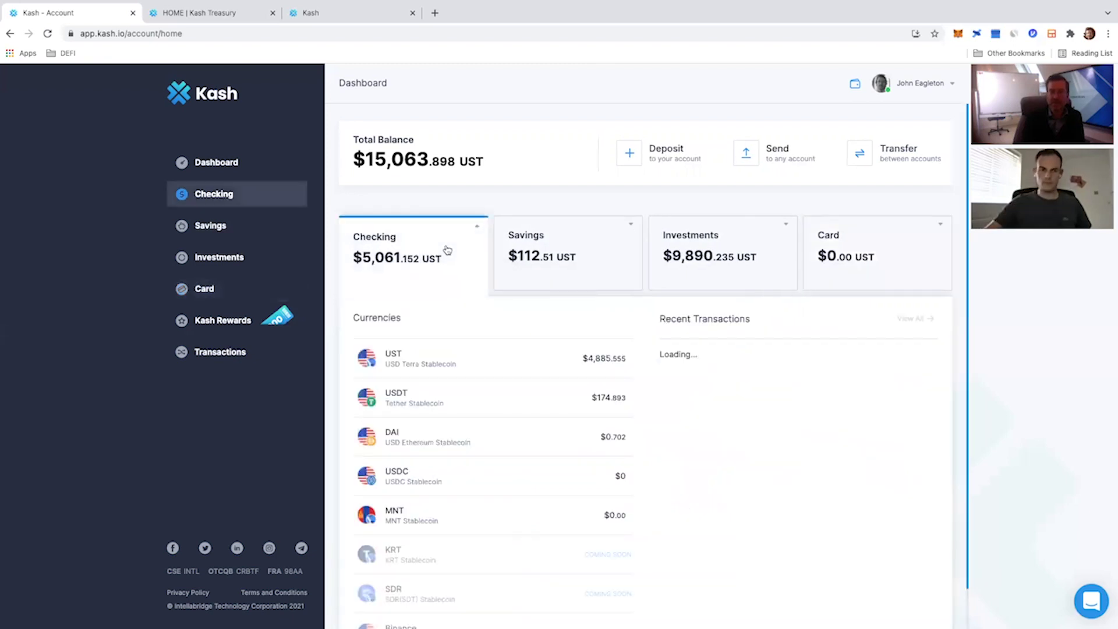
mouse_move(622, 258)
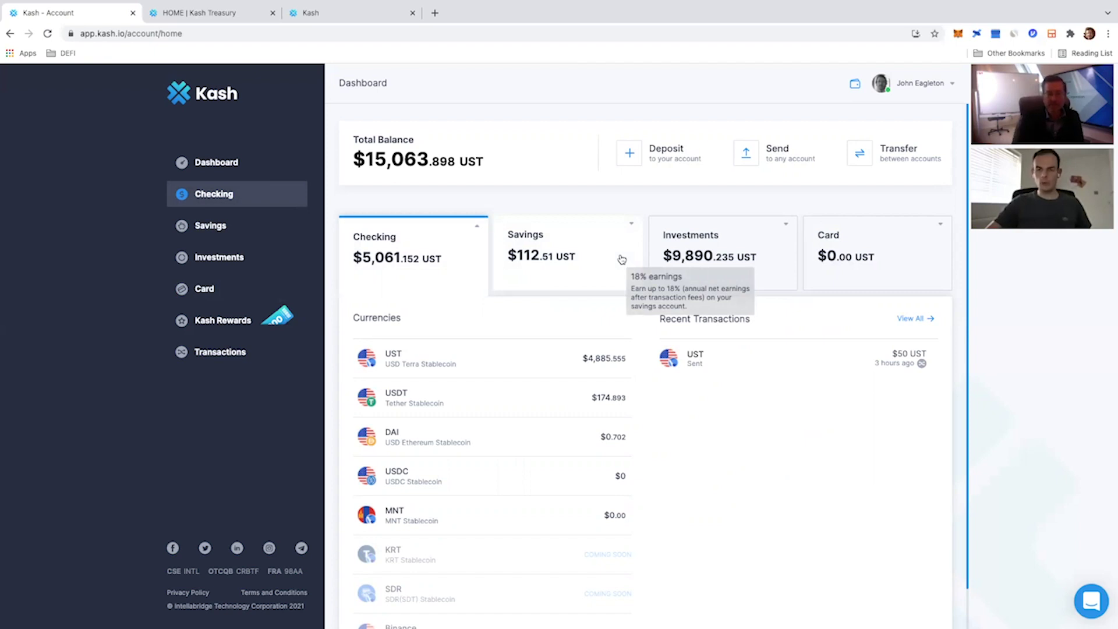
mouse_move(497, 368)
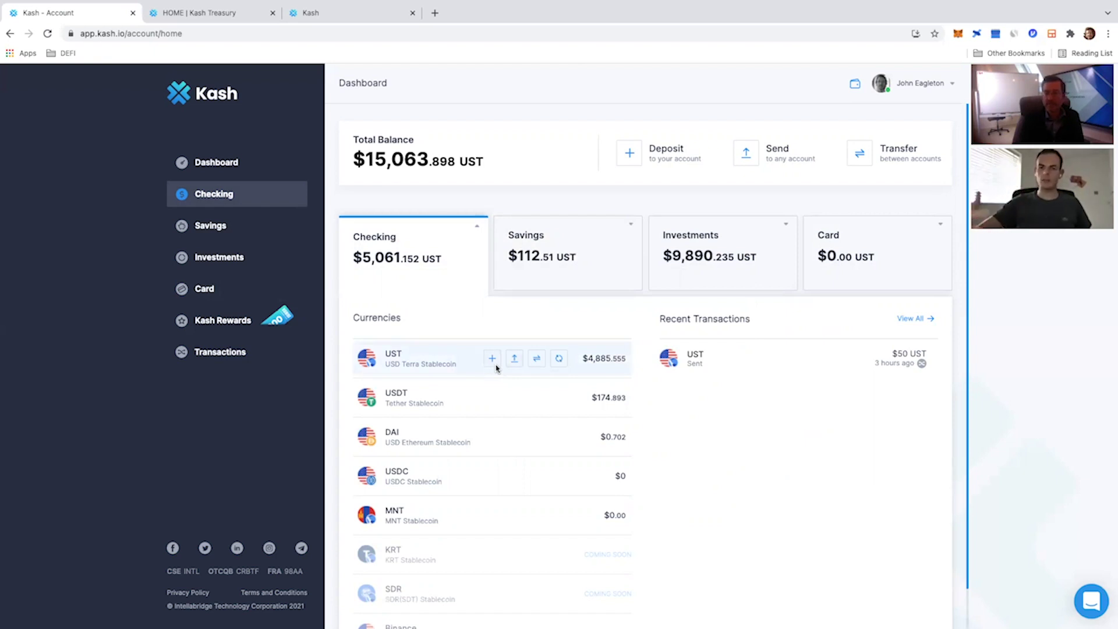
Start a send to any account and choose DAI as the currency to send
left_click(747, 154)
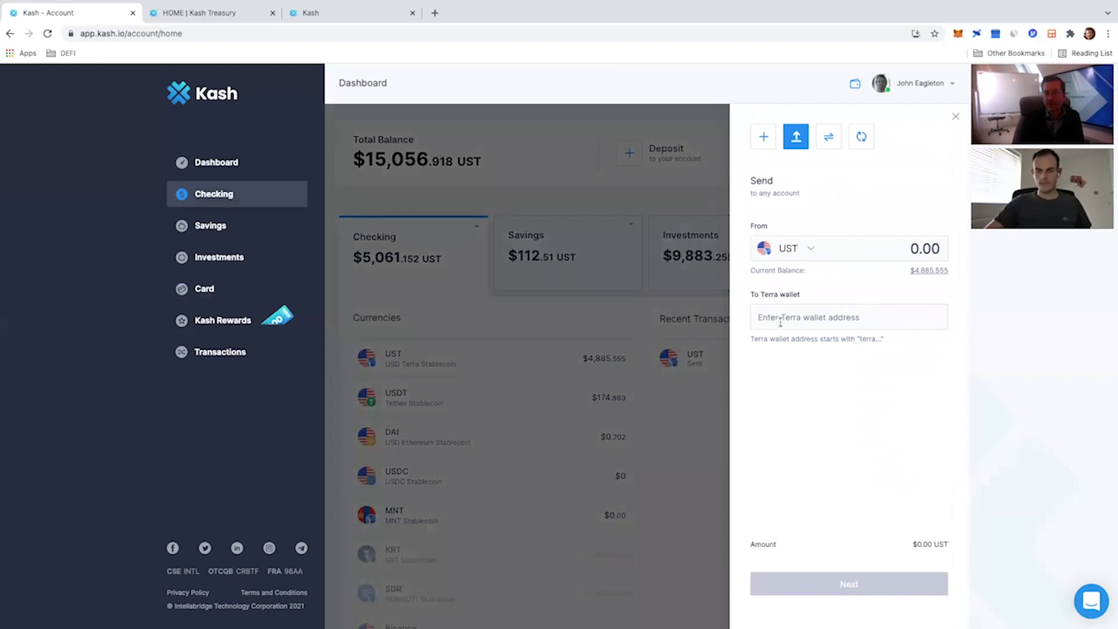
left_click(809, 249)
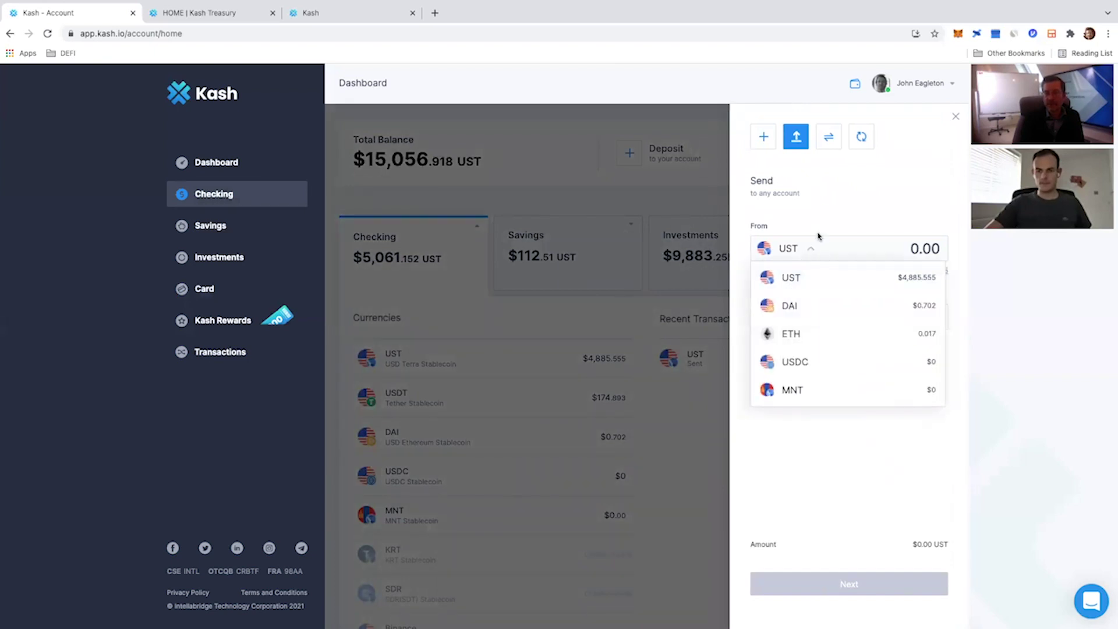
left_click(818, 284)
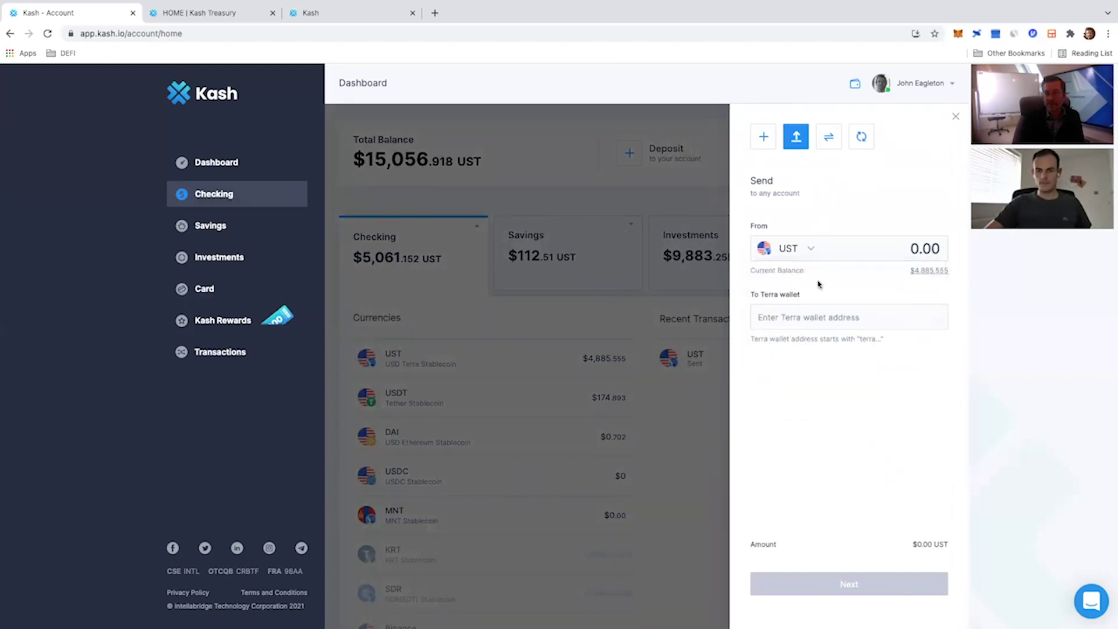
left_click(811, 249)
left_click(794, 311)
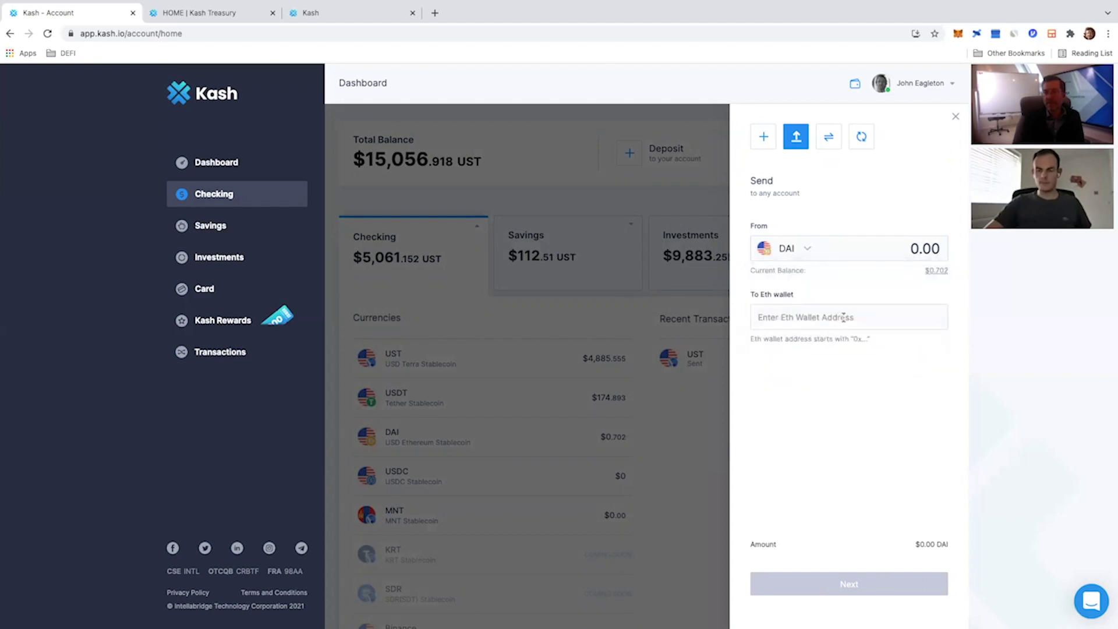
left_click(912, 258)
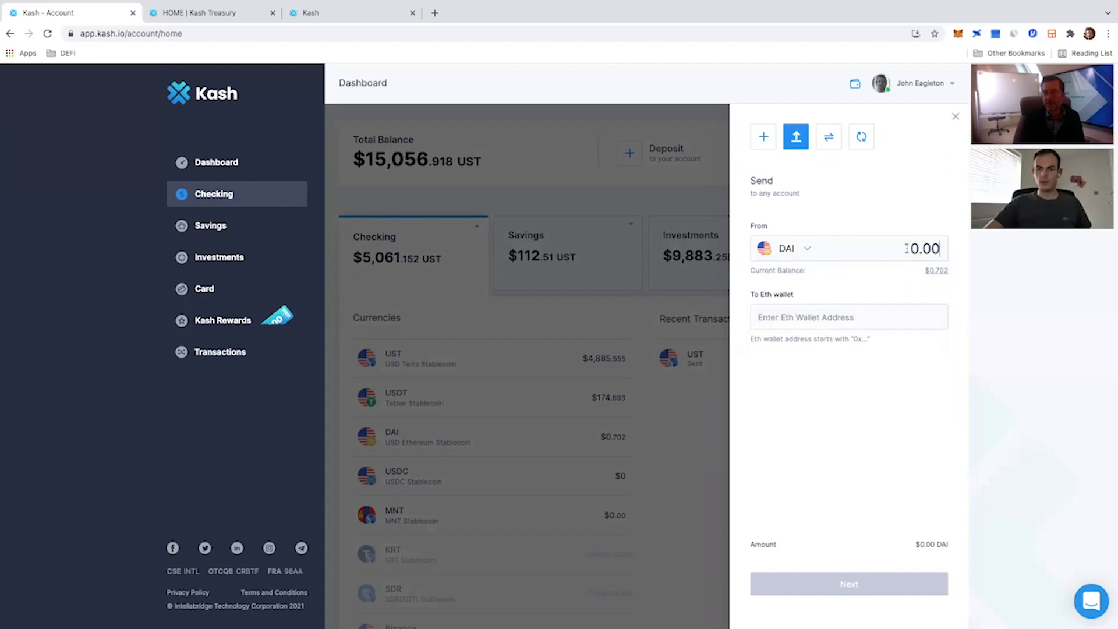
Set the send currency to UST and the amount to 100, and close the form without sending
left_click(806, 250)
left_click(804, 278)
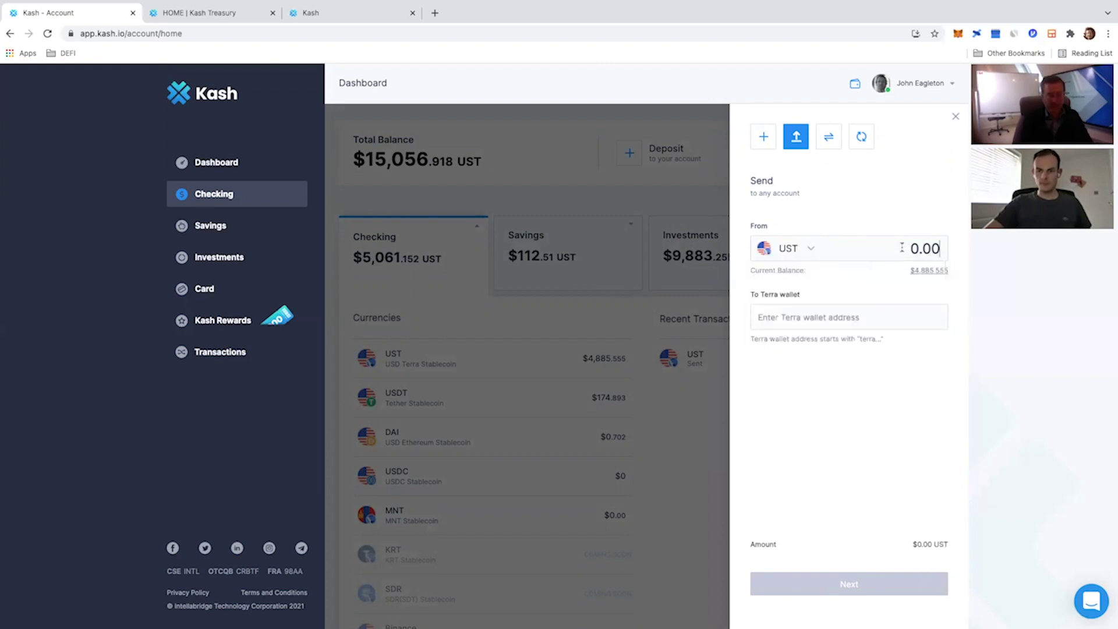
type("100")
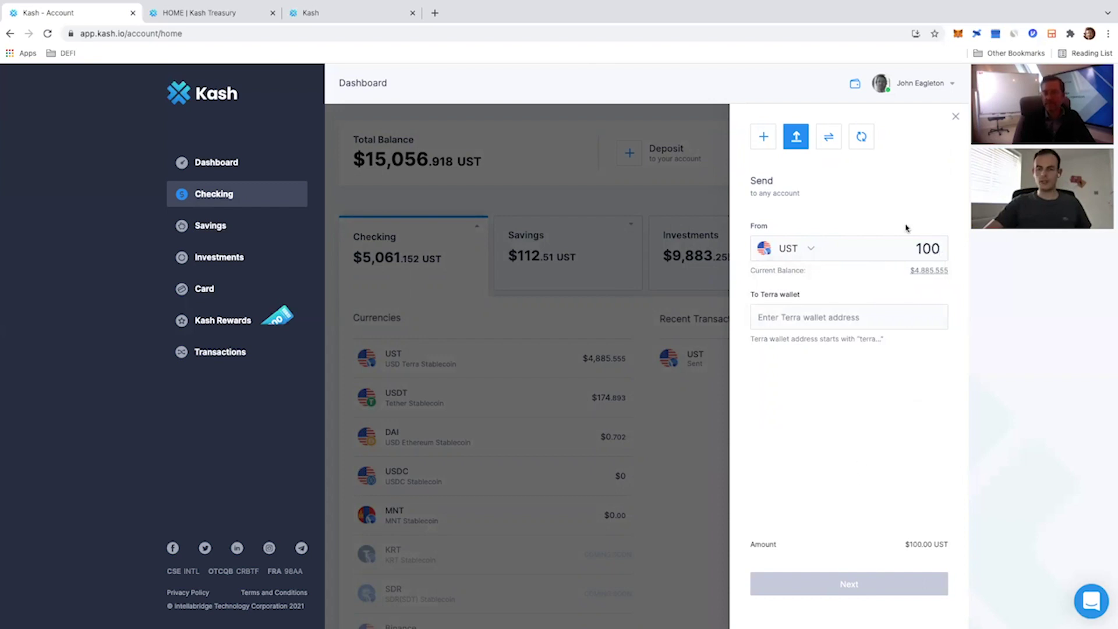
left_click(953, 120)
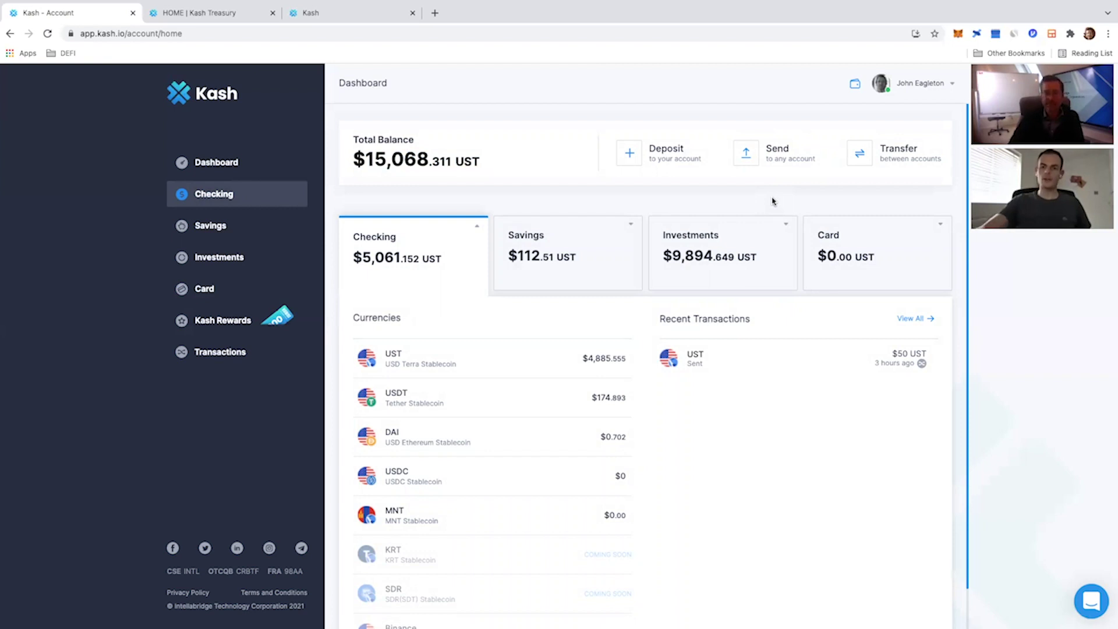
Fill in a transfer of 100 UST from Checking to aUST Savings and close it without confirming
left_click(862, 153)
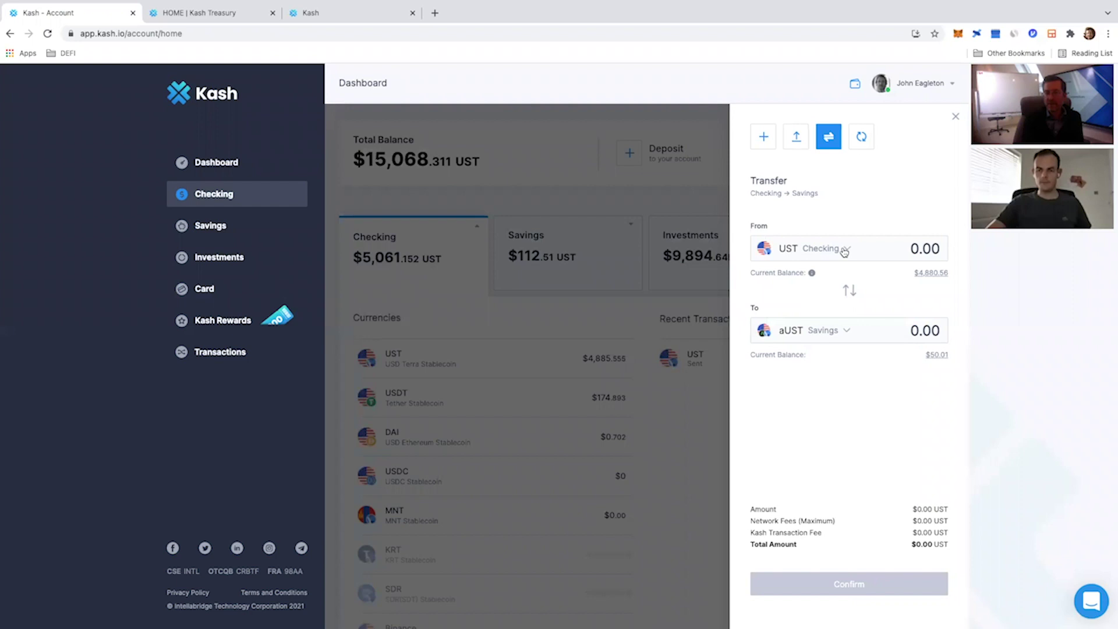
left_click(886, 248)
type("100")
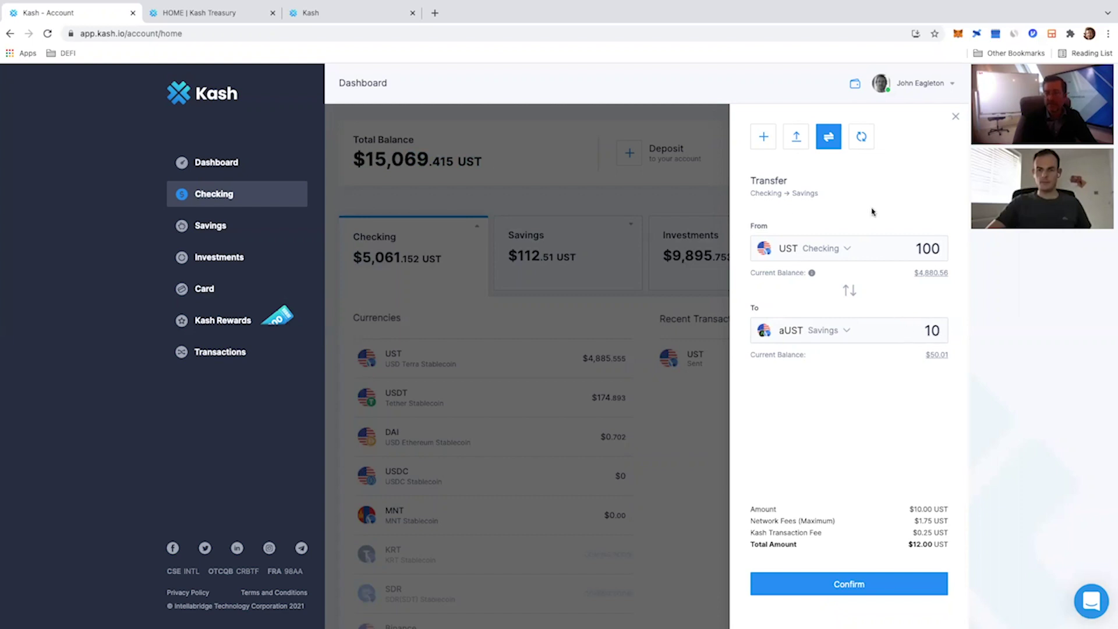
left_click(955, 117)
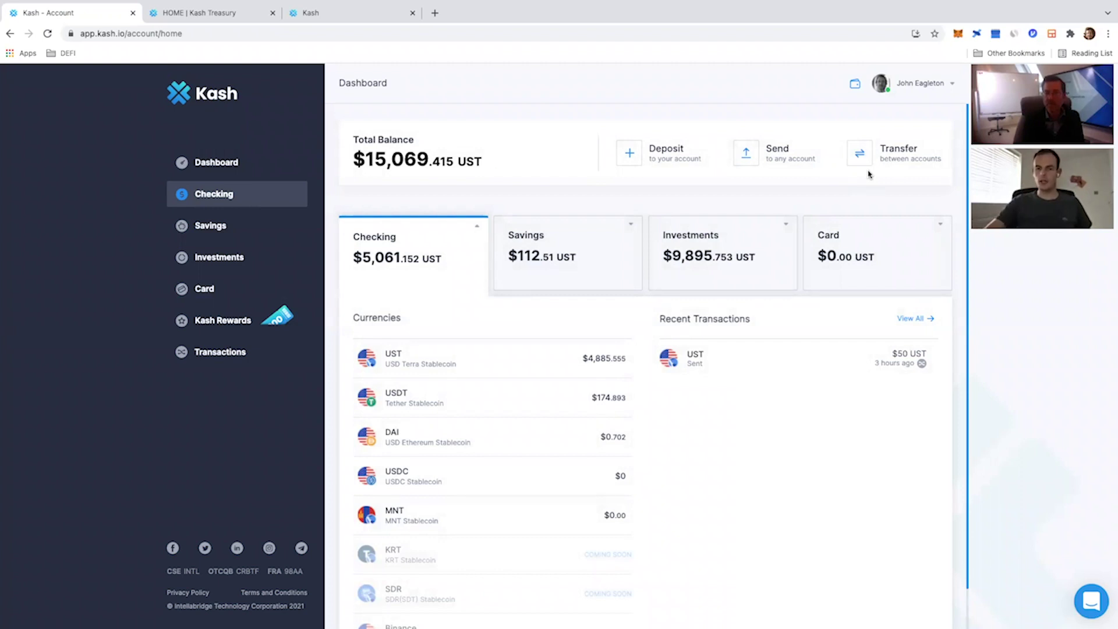
Copy the account's own Terra wallet address from the Accounts / Wallets list
left_click(747, 156)
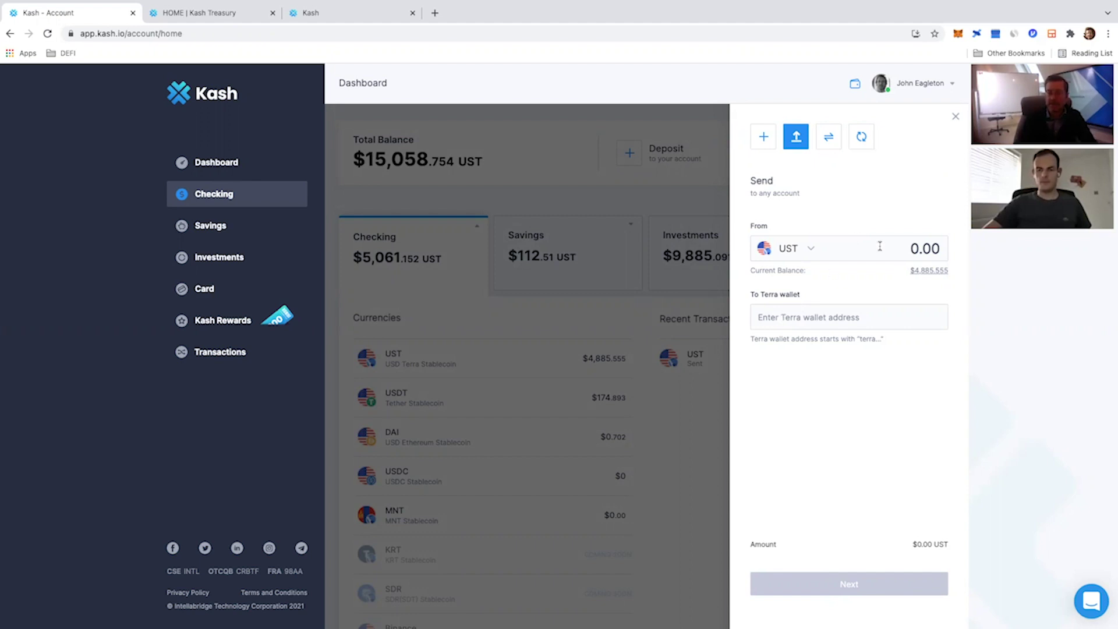
left_click(955, 116)
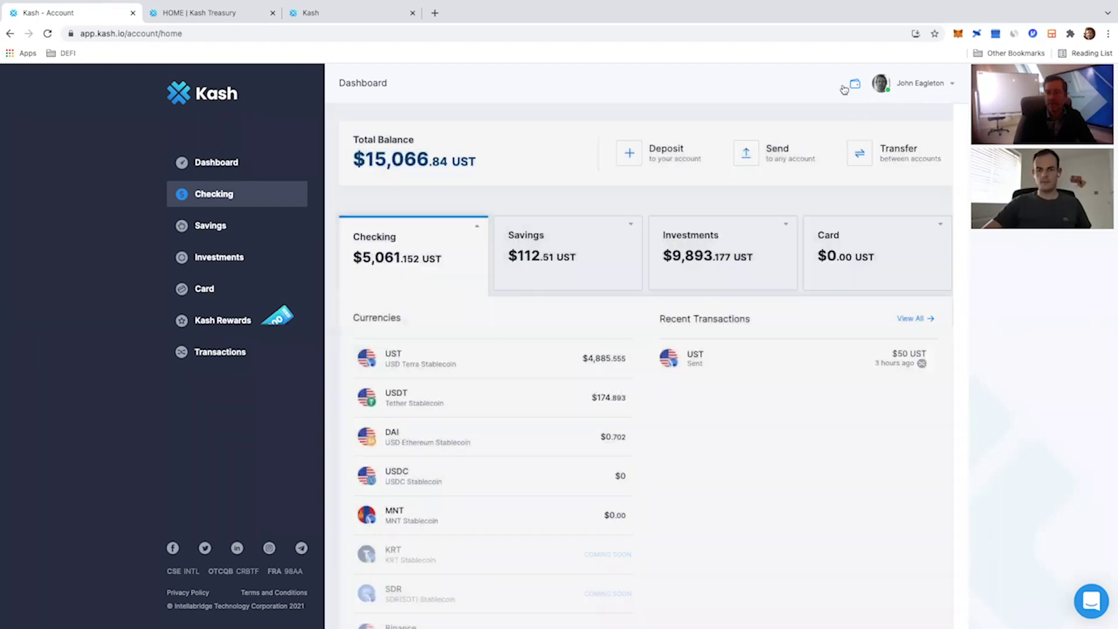
left_click(854, 84)
left_click(938, 192)
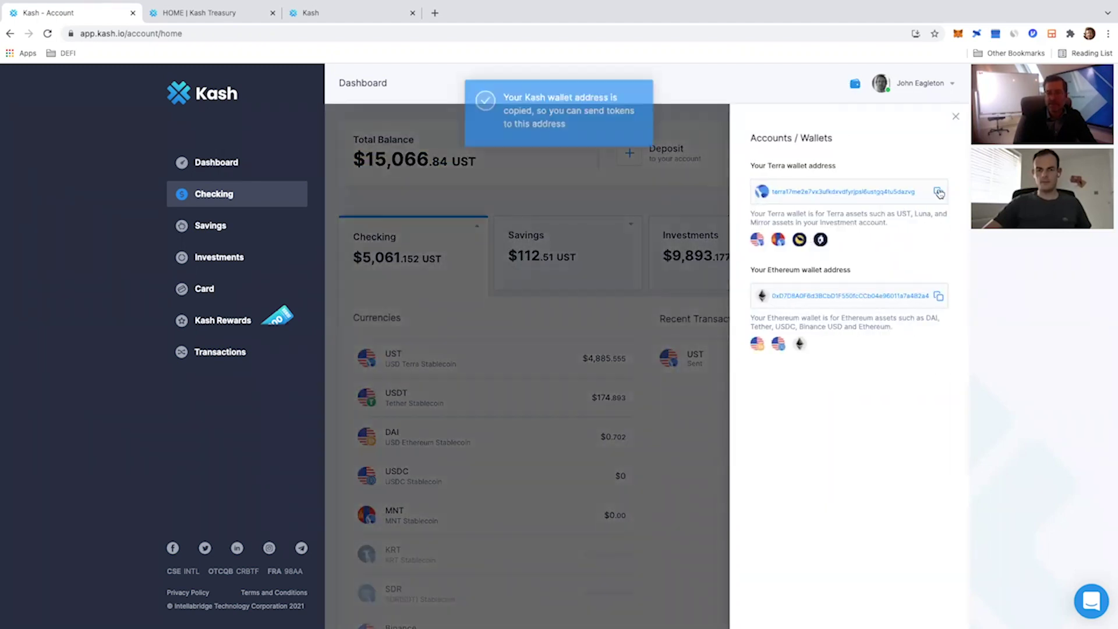
left_click(955, 116)
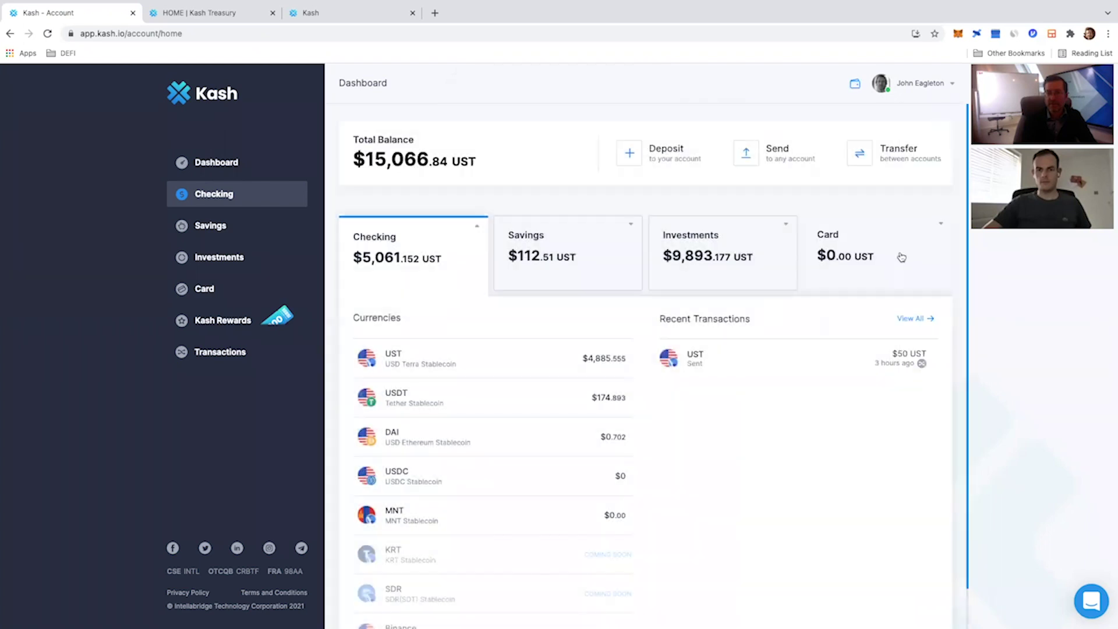
Prepare a send of 100 UST to the copied Terra wallet address, proceed to Security Verification and close it without entering the code
left_click(799, 158)
type("100")
left_click(872, 318)
key("ctrl+v")
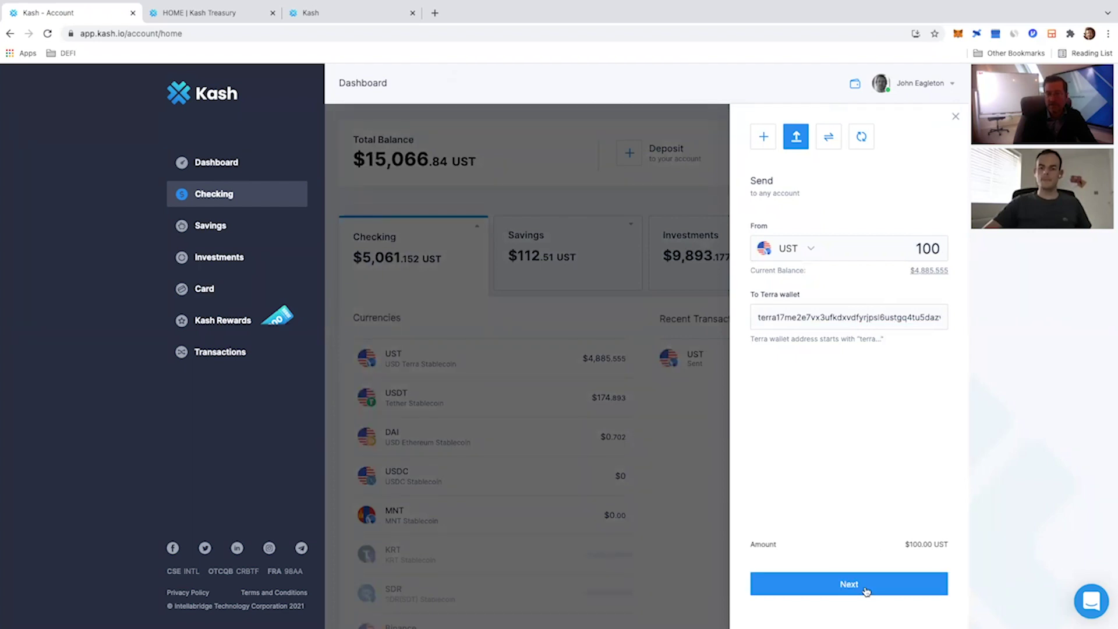
left_click(866, 592)
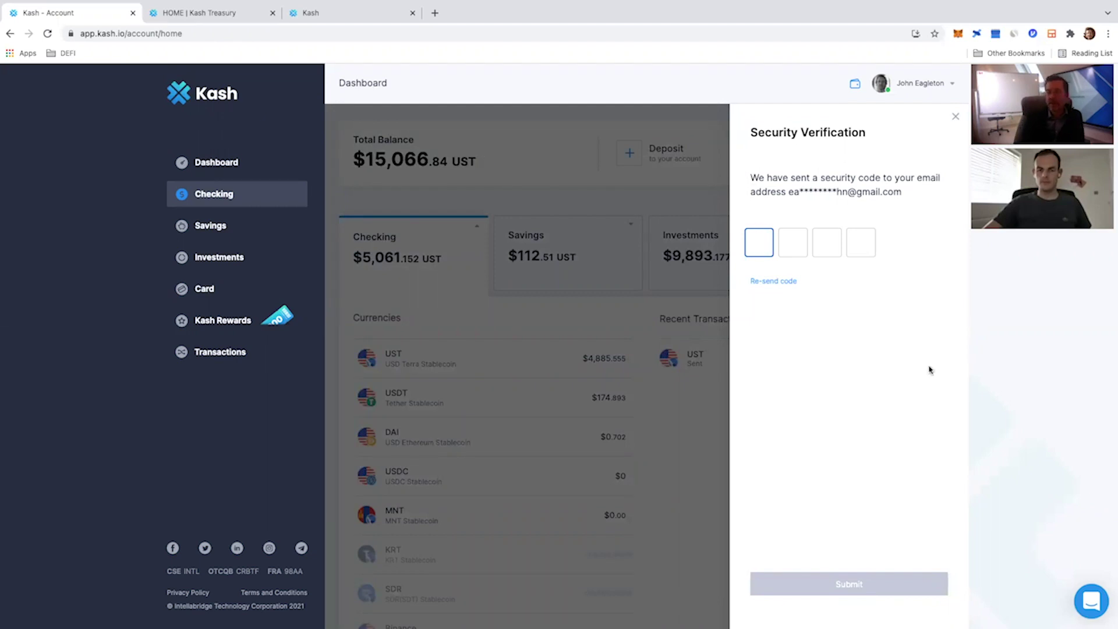
left_click(955, 118)
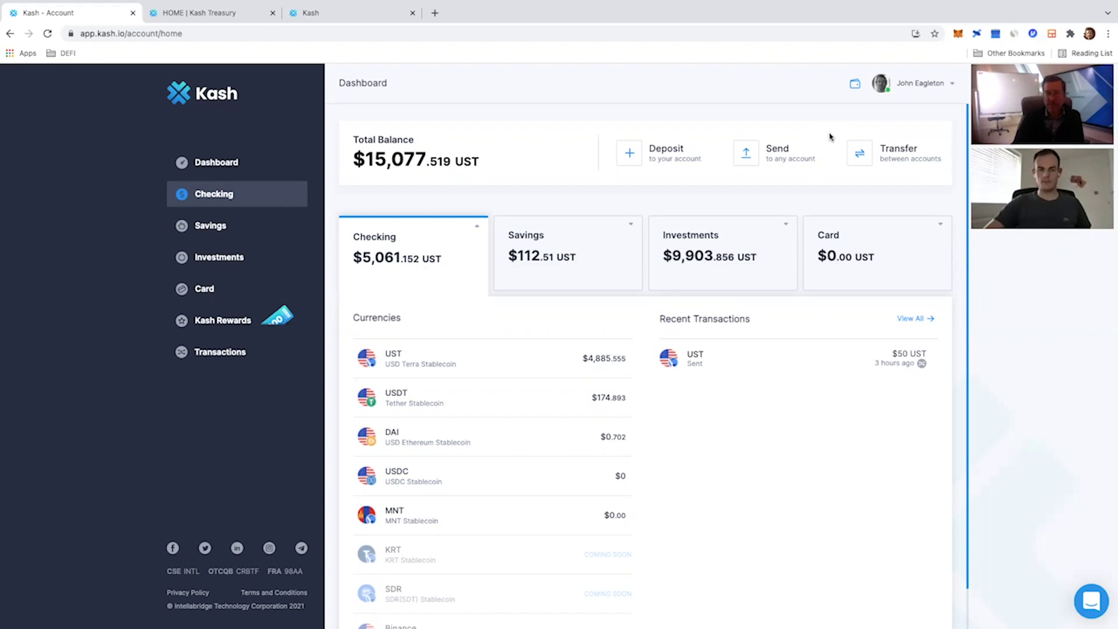
Check the Card account's cashback description and examine the Savings account's currencies and the Anchor aUST interest
mouse_move(890, 263)
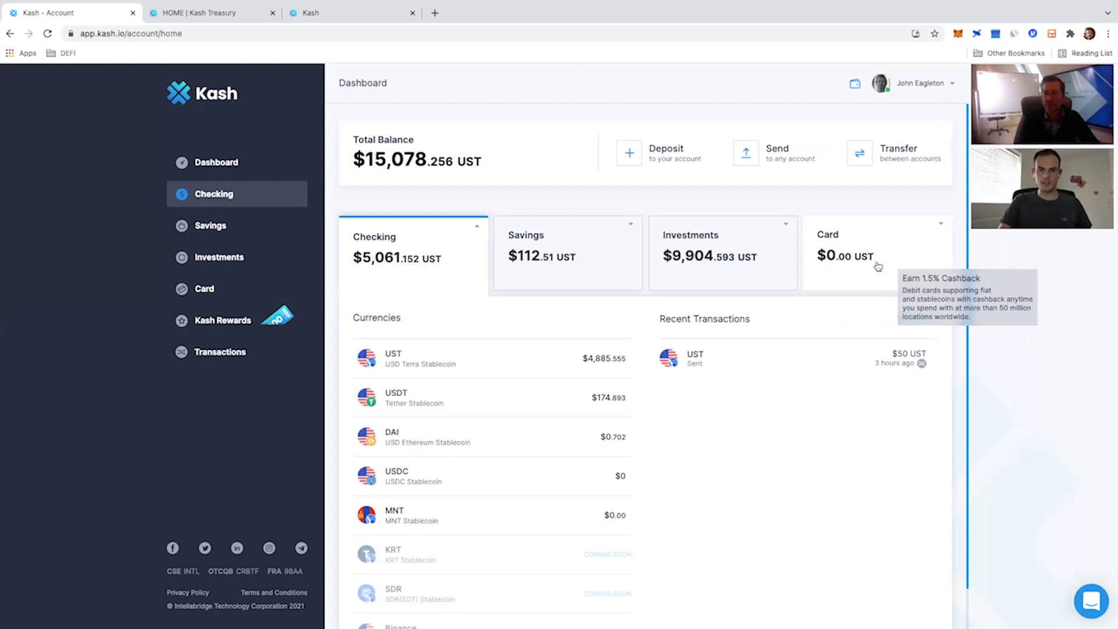
left_click(583, 254)
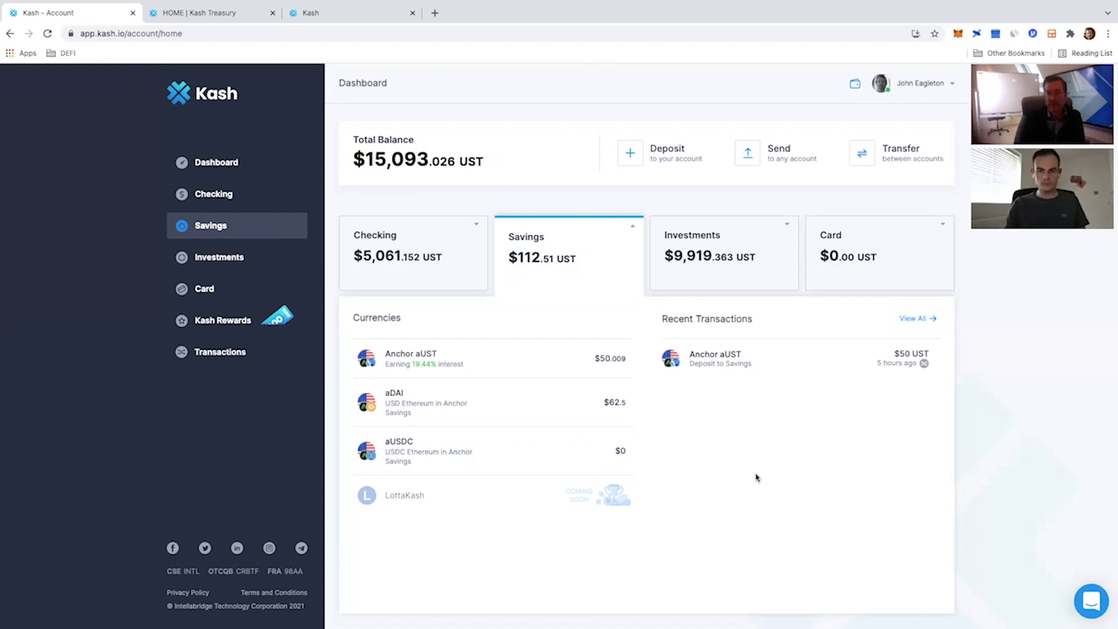
mouse_move(467, 367)
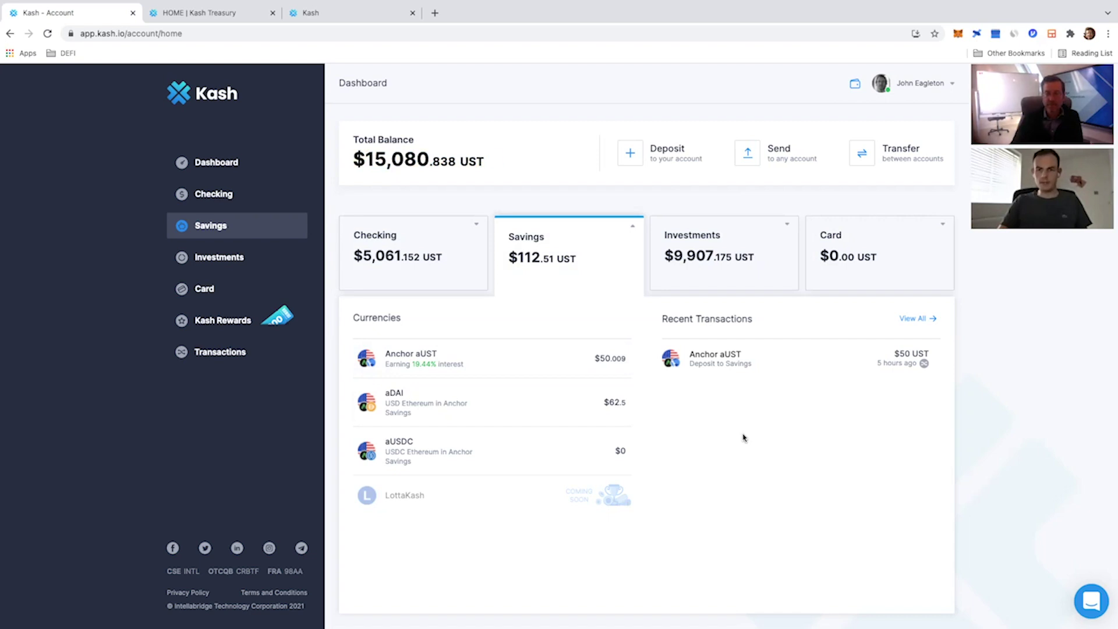
Open the full list of available assets from the Investments account and look through it
left_click(689, 236)
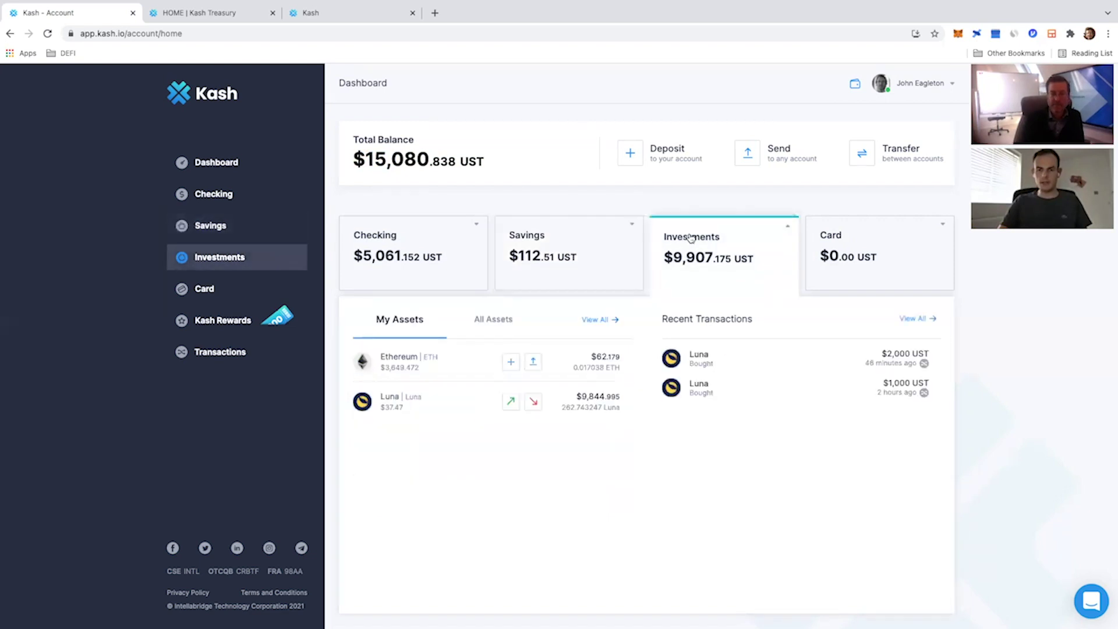
left_click(596, 323)
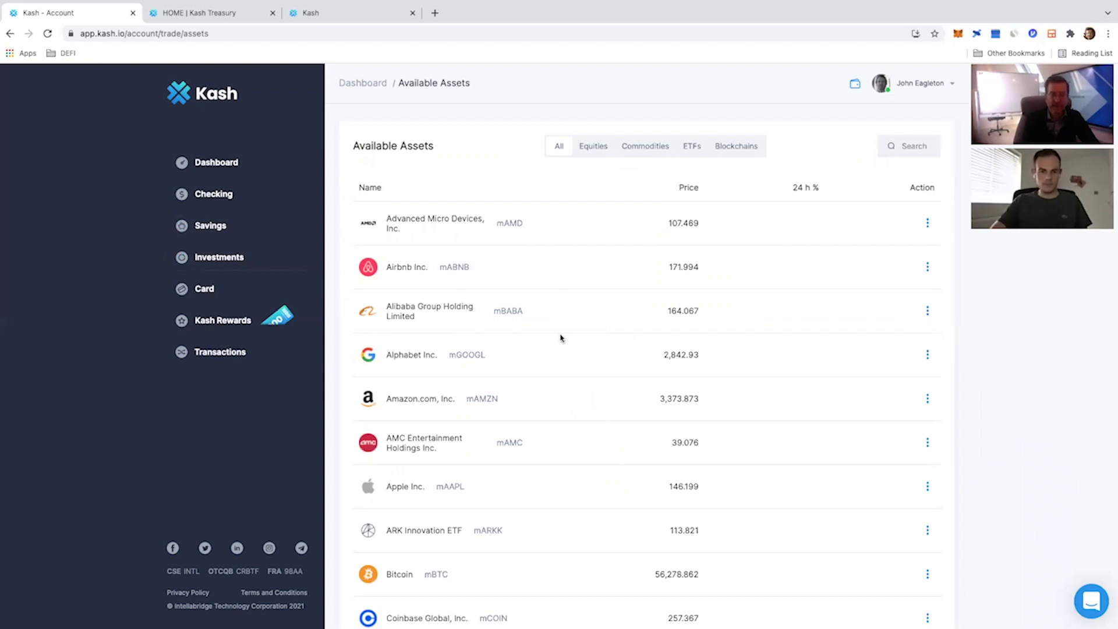
scroll(539, 341, "down", 9)
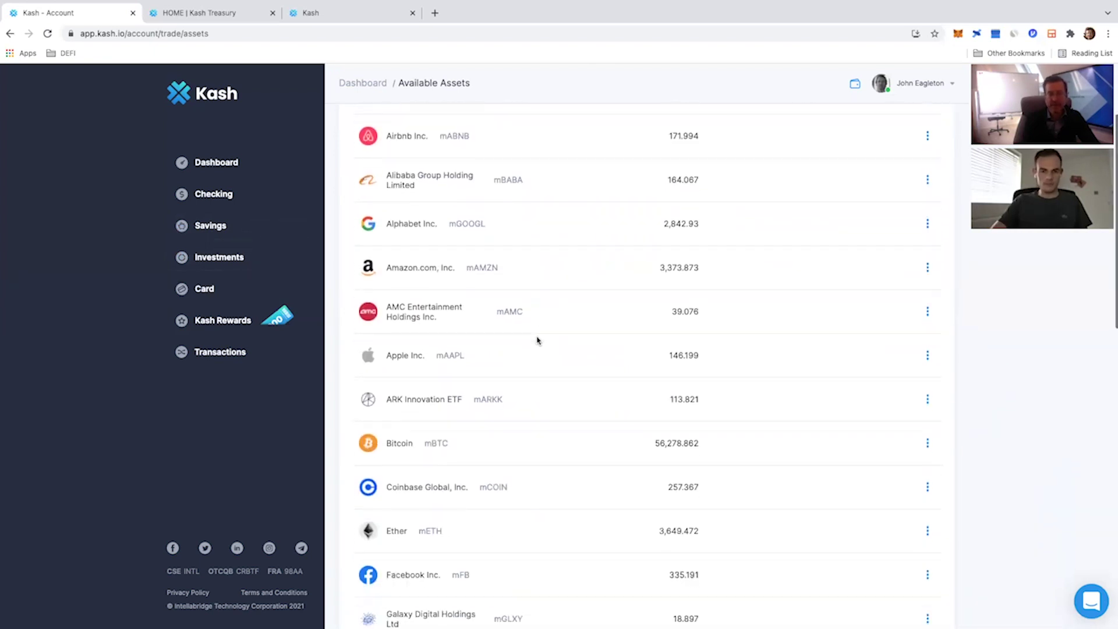
scroll(539, 340, "down", 6)
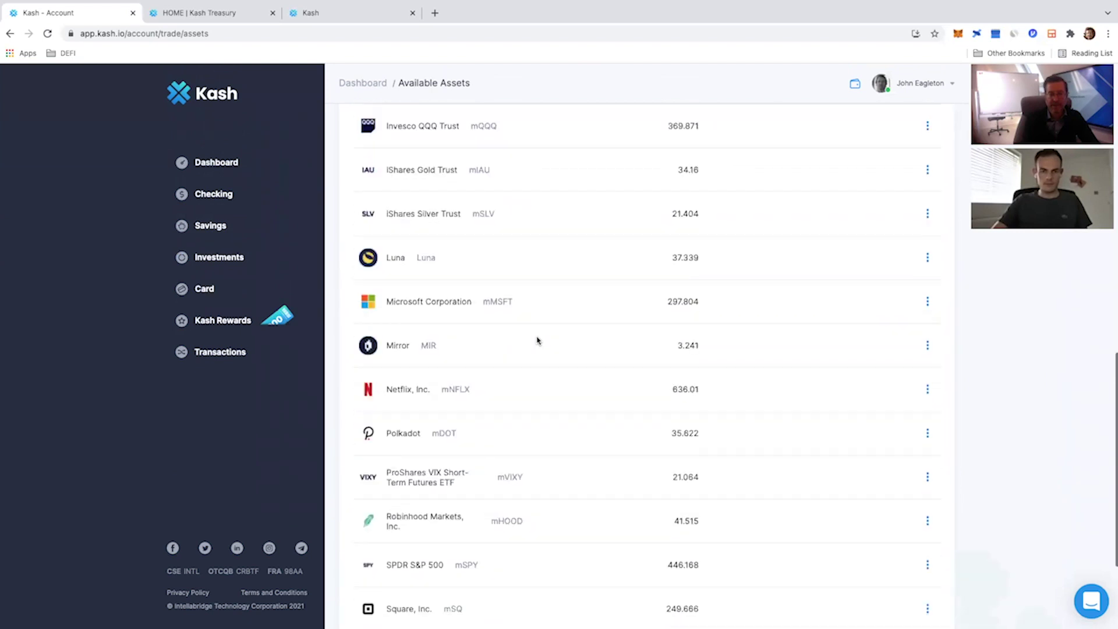
scroll(538, 341, "up", 15)
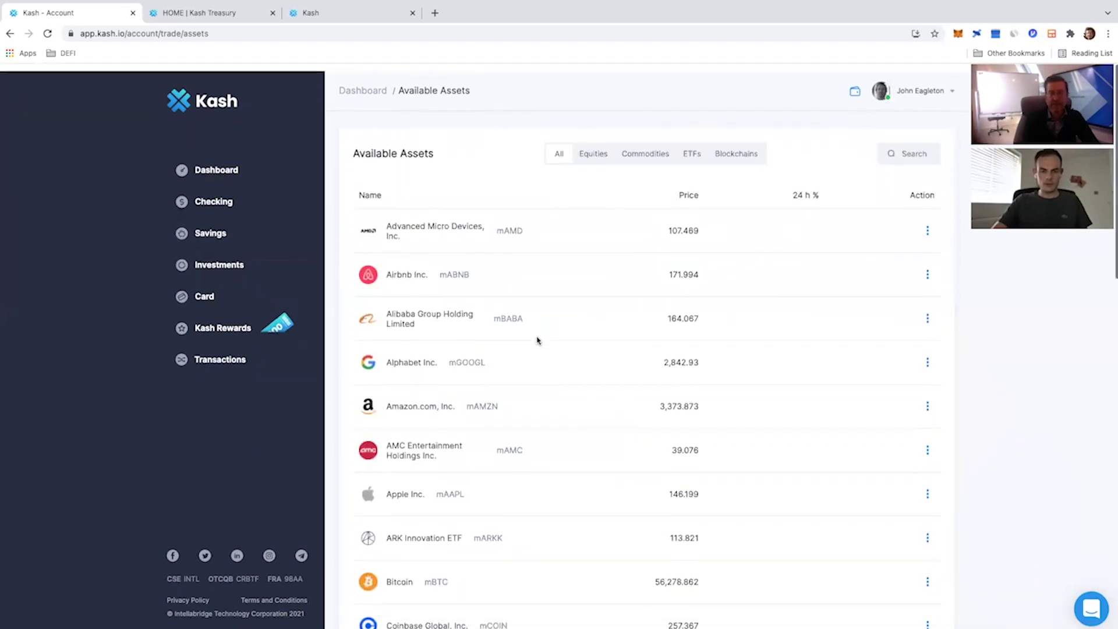
Filter the available assets by Equities, Commodities, ETFs and Blockchains in turn, and return to showing all of them
left_click(594, 147)
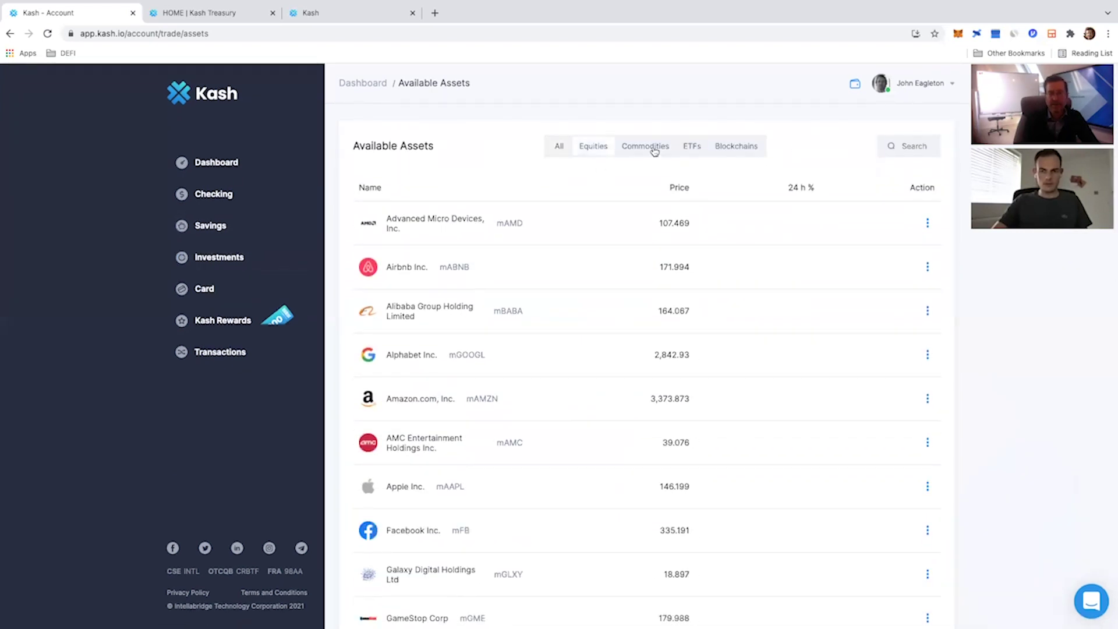
left_click(653, 151)
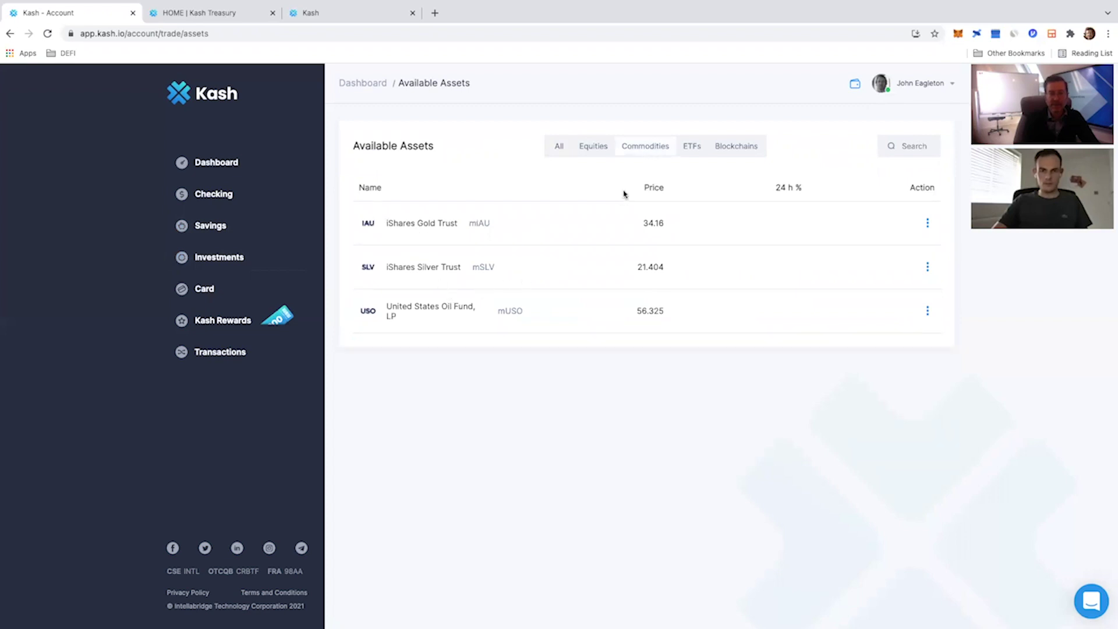
left_click(693, 154)
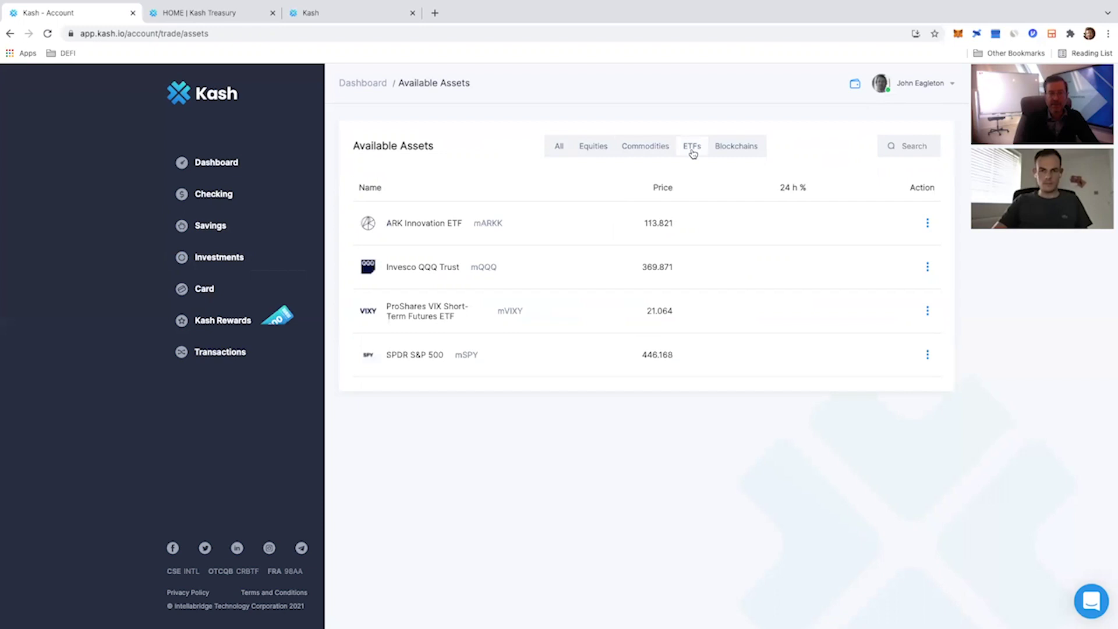
left_click(736, 147)
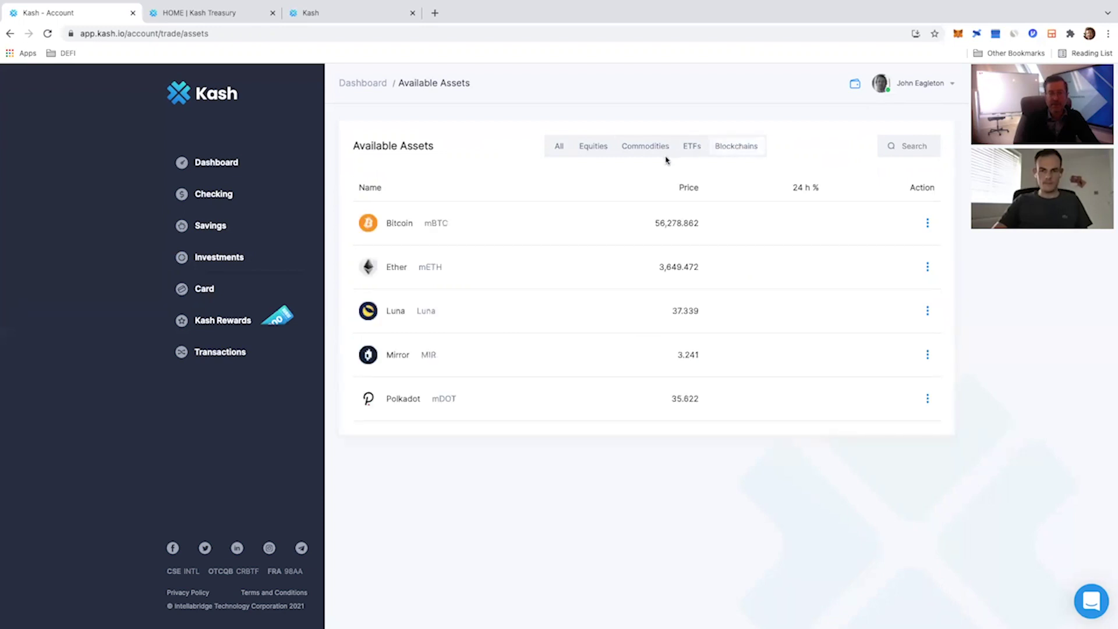
left_click(558, 149)
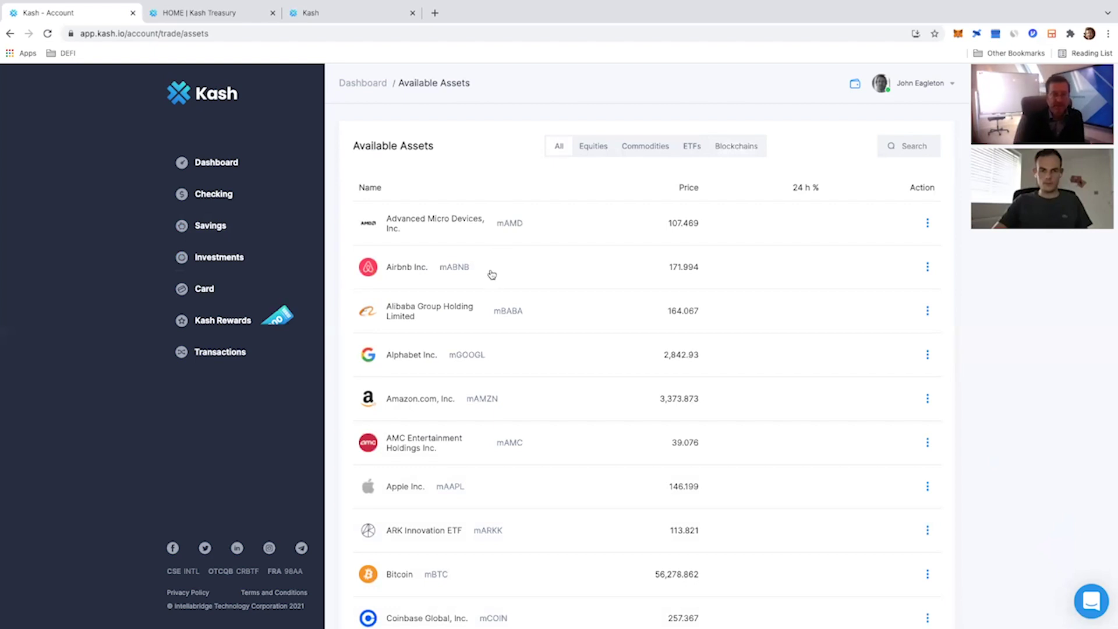
Buy 100 UST worth of Luna from the Investments holdings and confirm the purchase
left_click(213, 165)
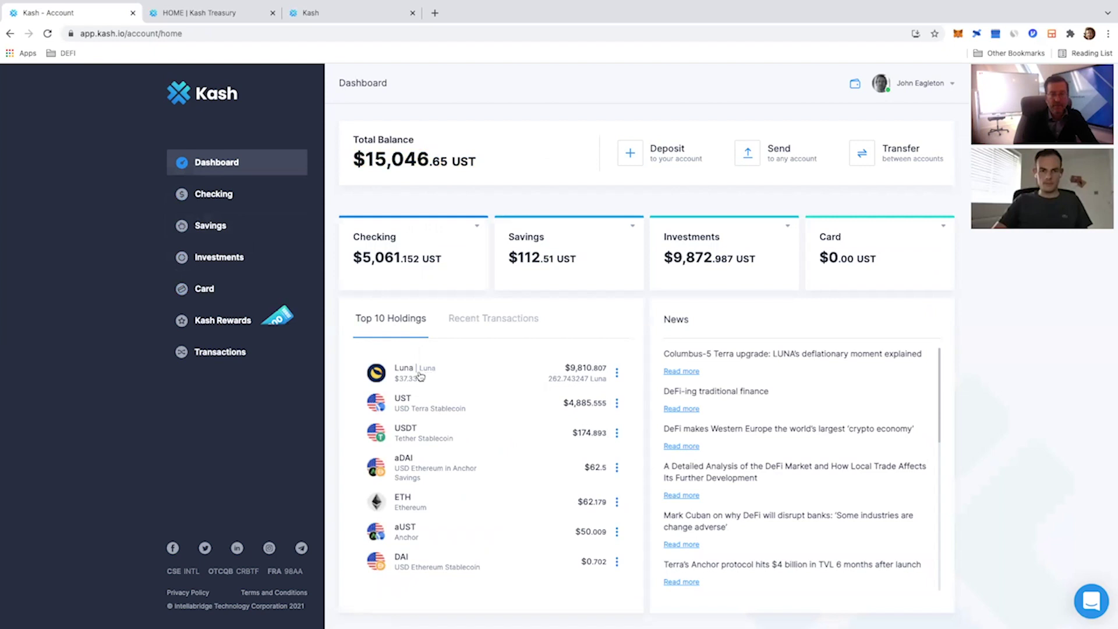
left_click(683, 265)
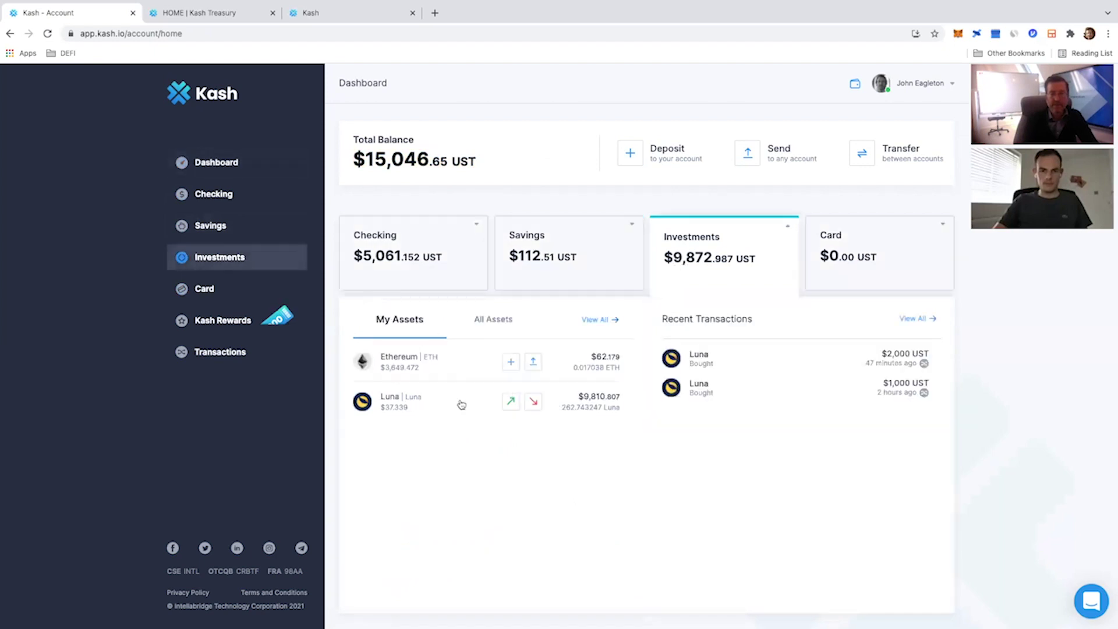
left_click(509, 402)
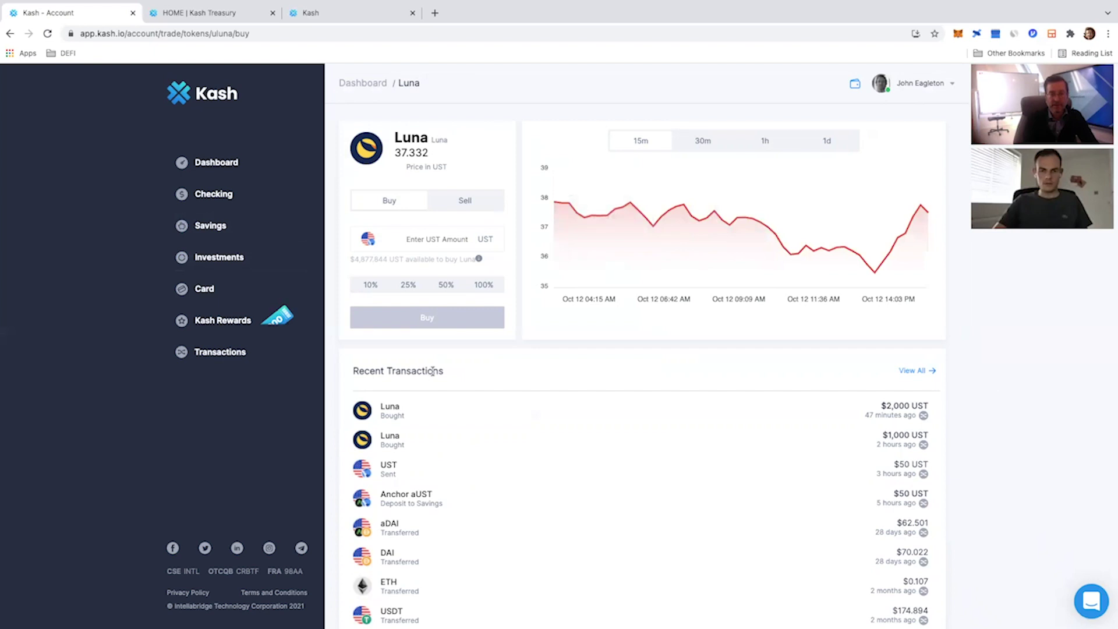
left_click(456, 235)
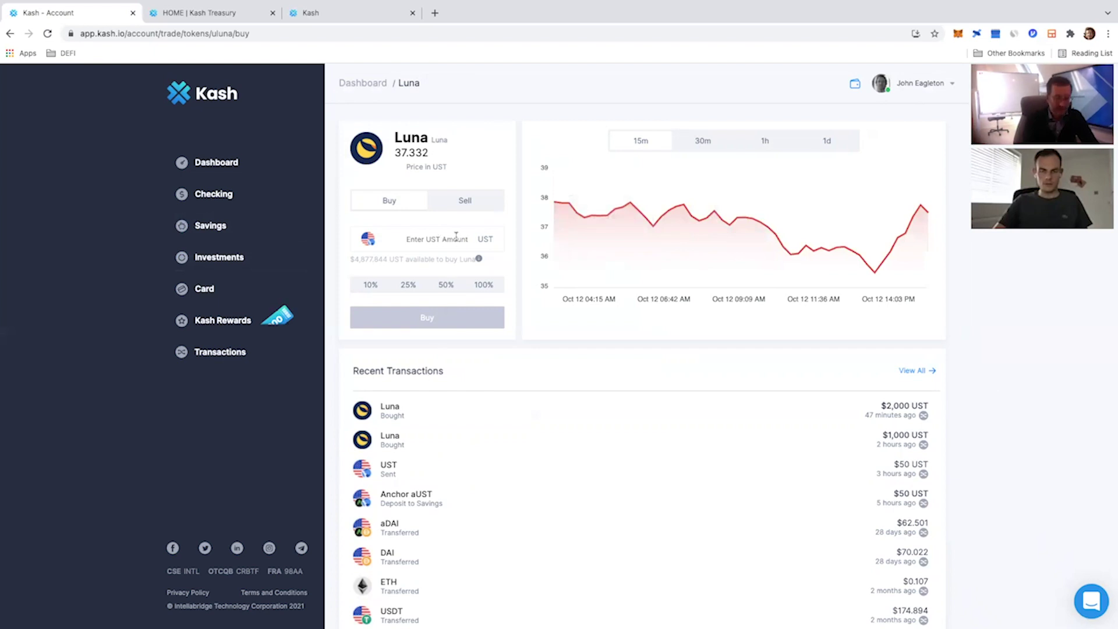
type("100")
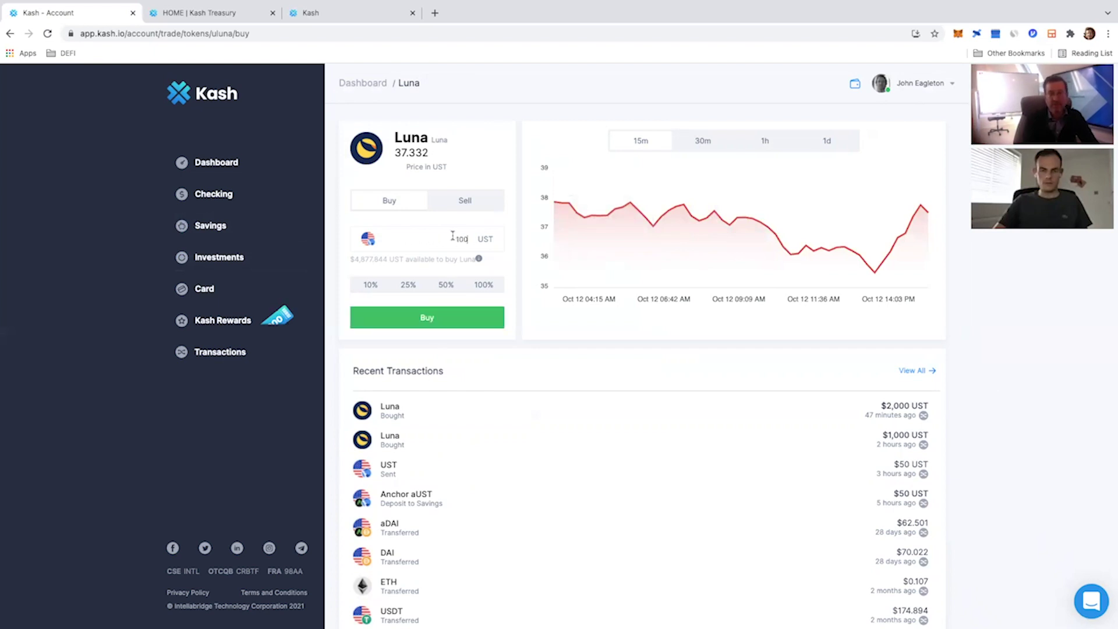
left_click(435, 318)
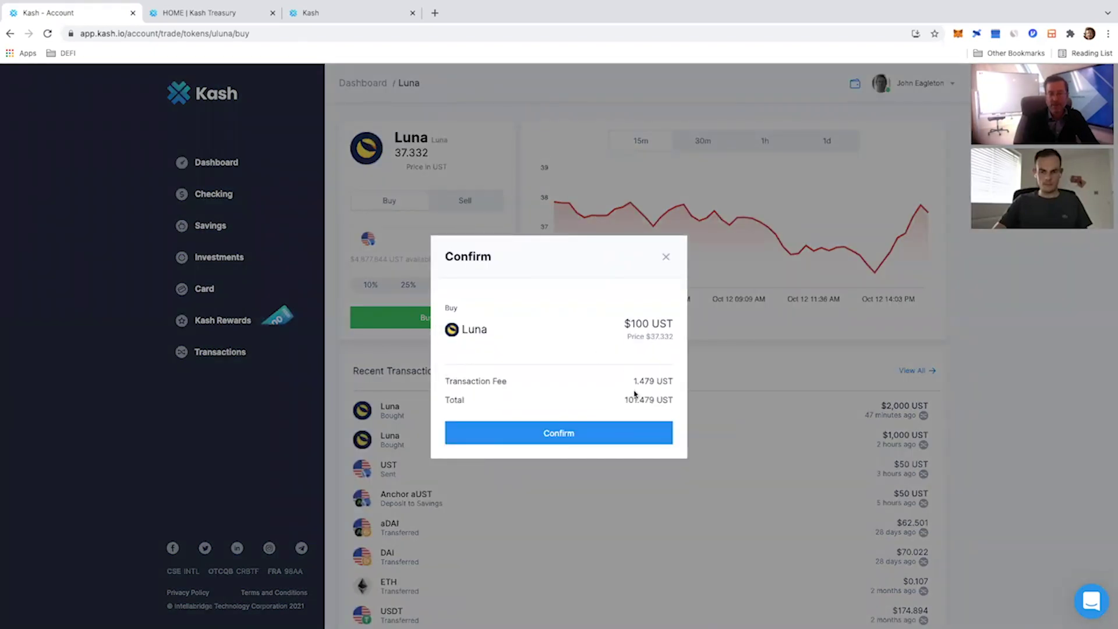
left_click(607, 433)
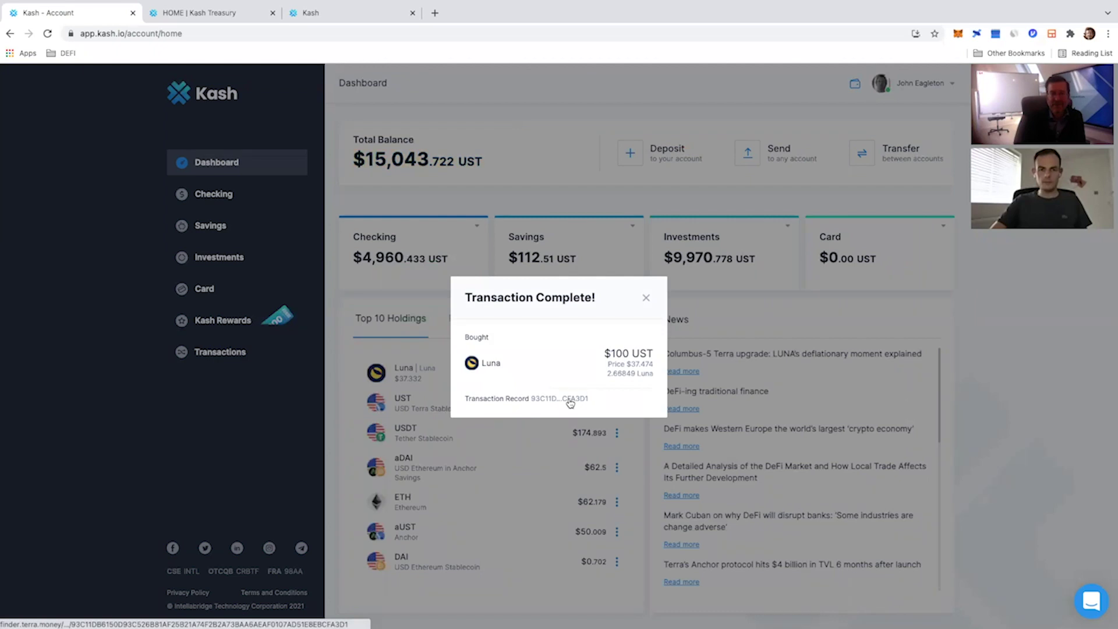
View the Luna purchase's transaction record in Terra Finder, return to the Kash account and dismiss the purchase summary
left_click(570, 402)
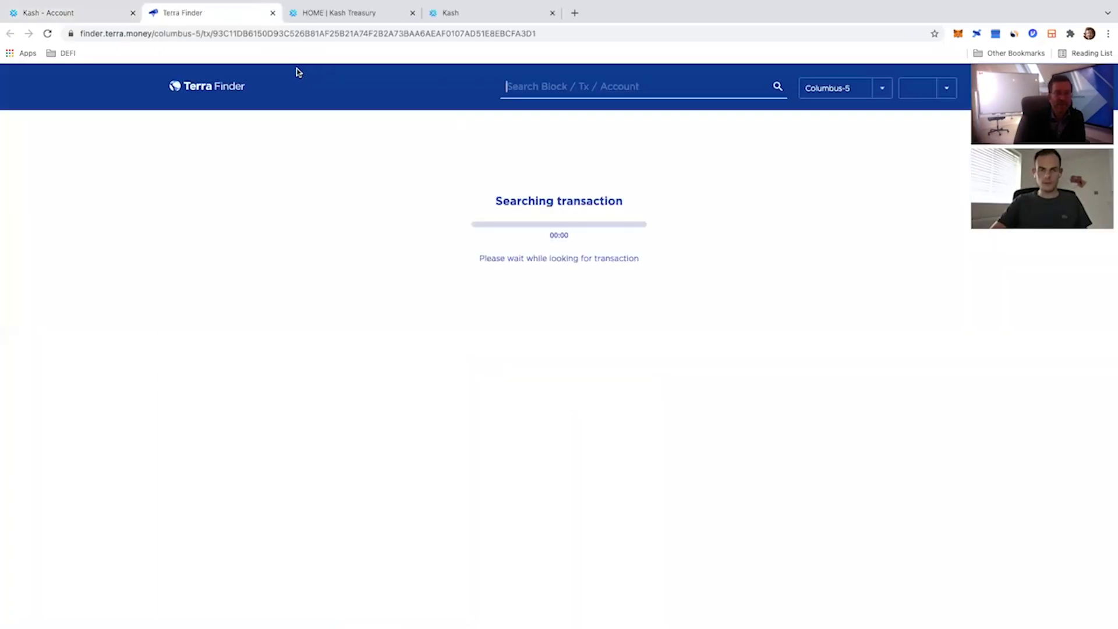
left_click(61, 13)
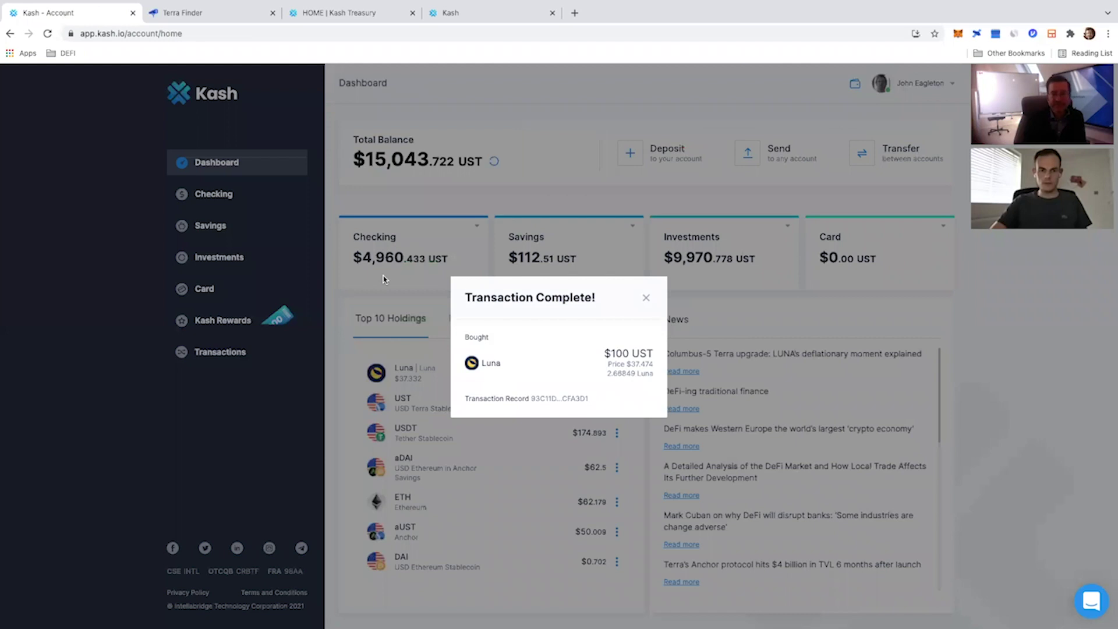
left_click(646, 299)
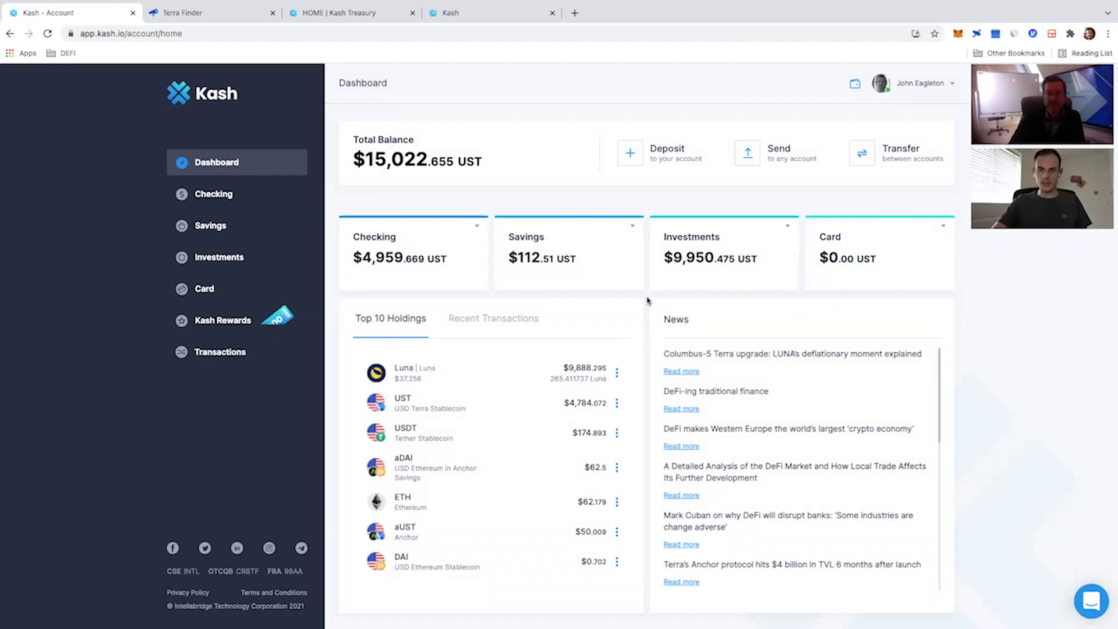
Review the updated Investments holdings and the complete asset list, and return to the dashboard overview
left_click(692, 260)
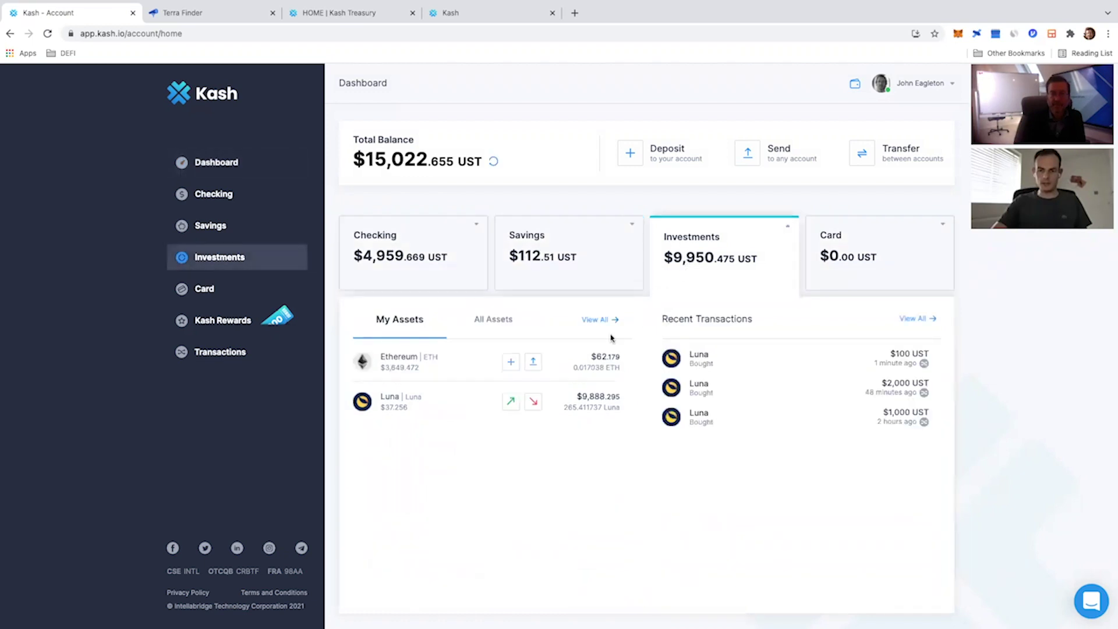
left_click(602, 319)
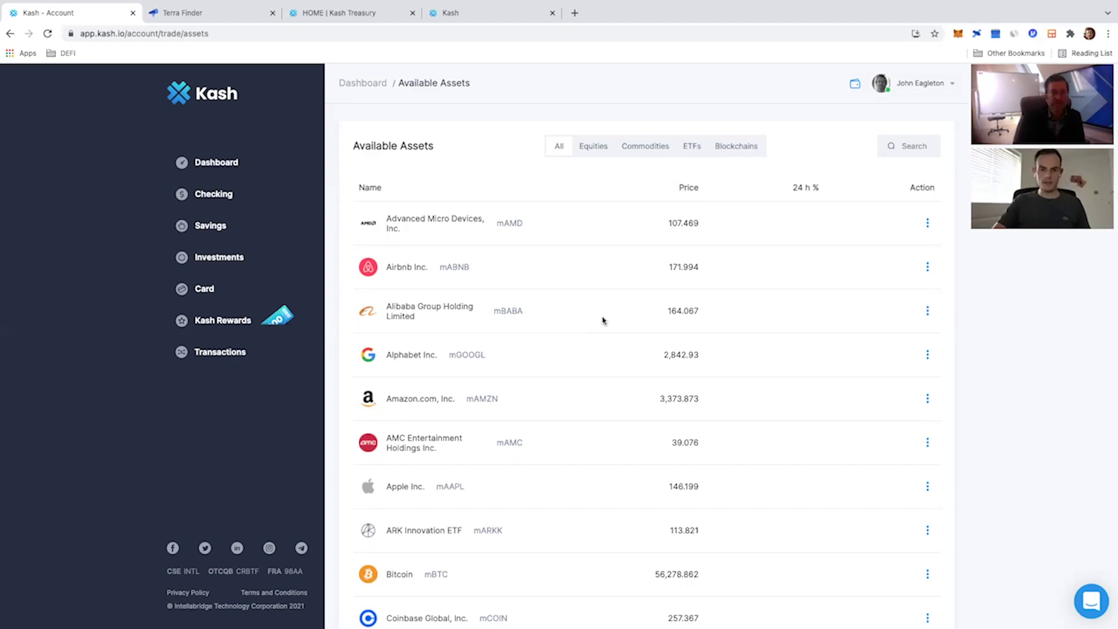
left_click(216, 161)
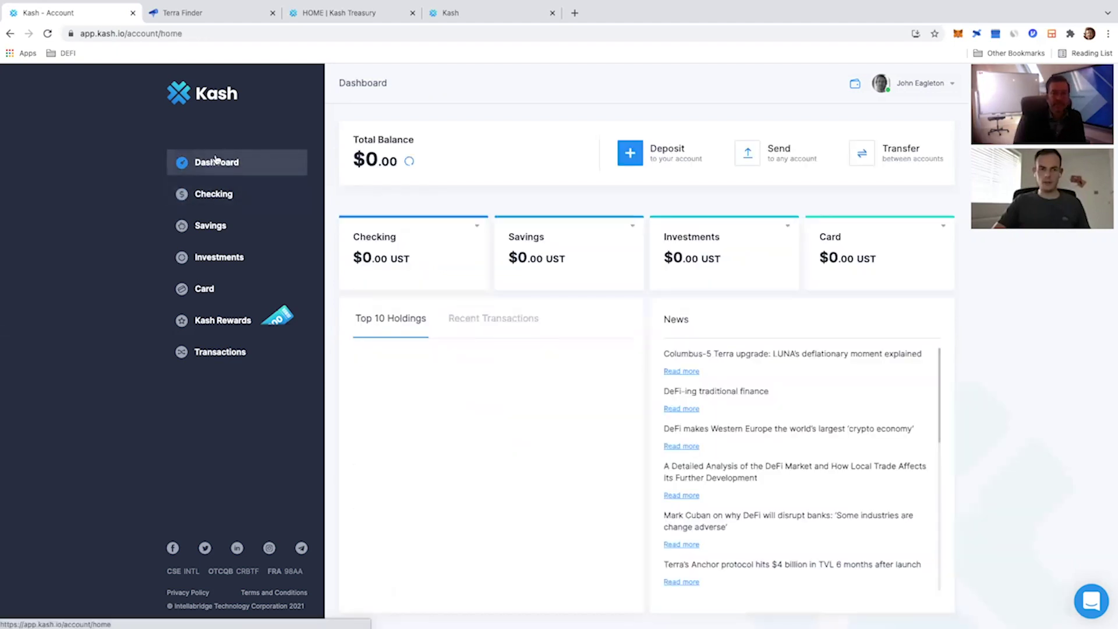
Choose Germany as the country in the Card account's Card Program Rollout
left_click(880, 256)
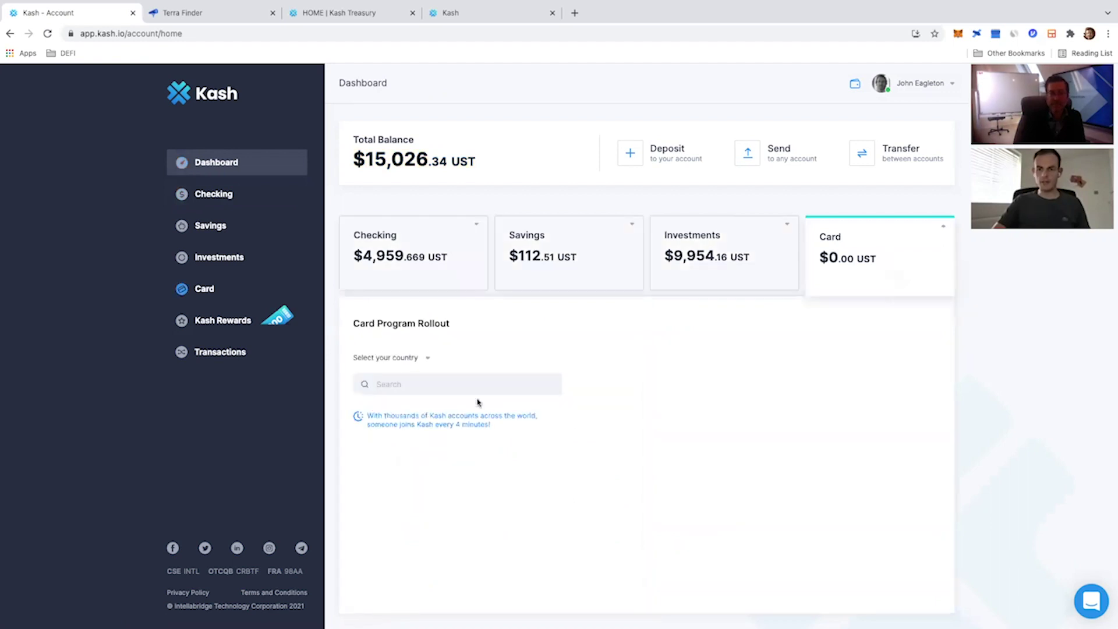
left_click(461, 386)
type("german")
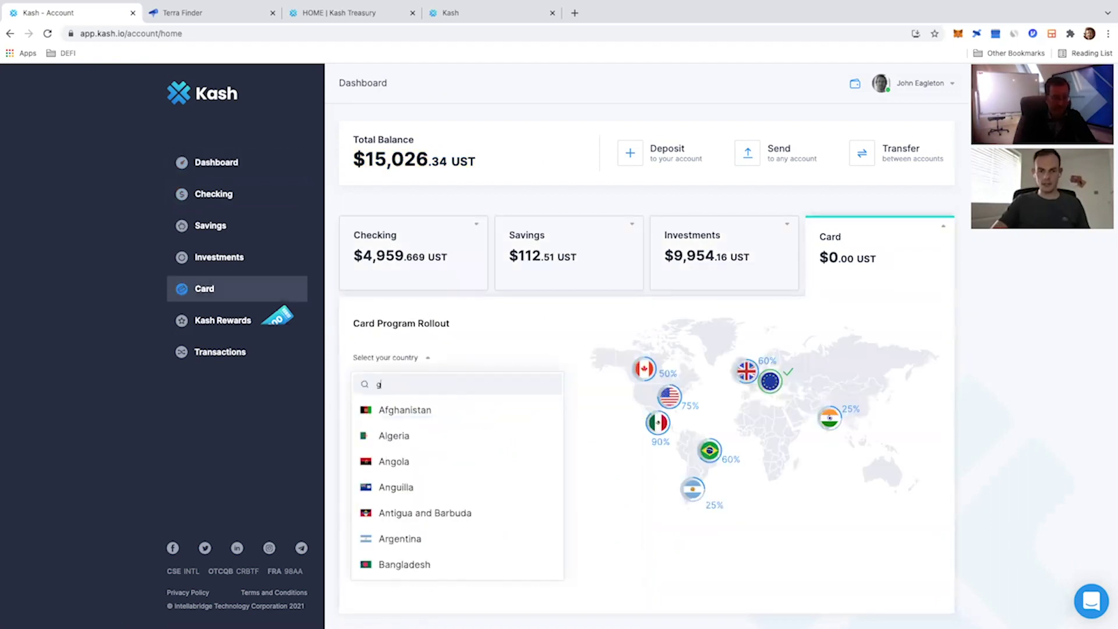
left_click(449, 414)
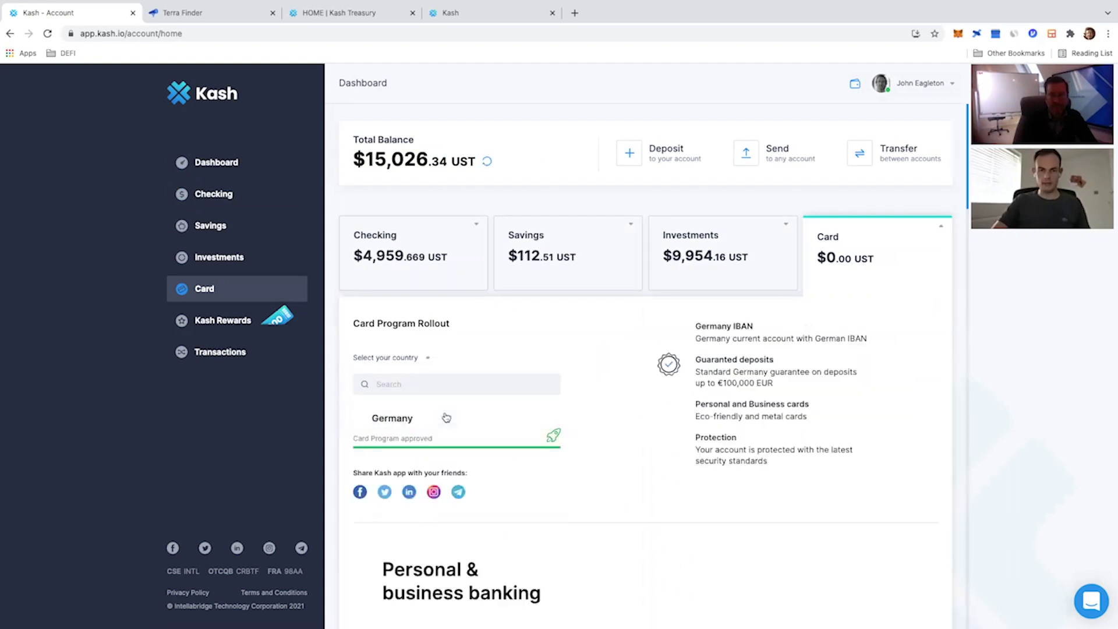
Read through the Germany card program's benefits, including the Kash card, Apple and Google Pay, and cash management sections
scroll(859, 524, "down", 3)
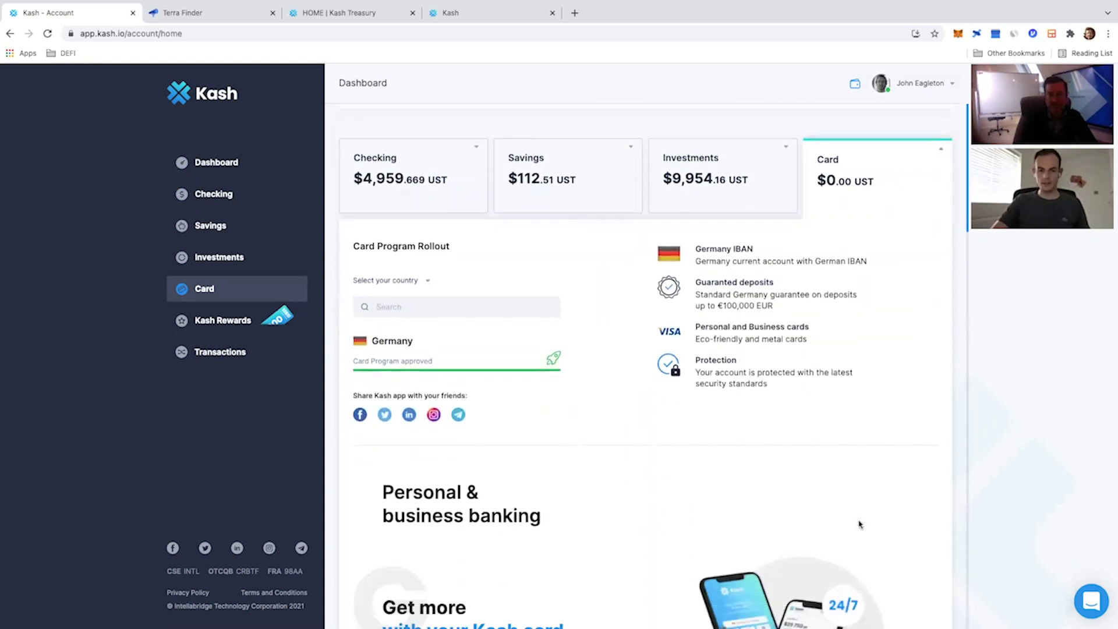
scroll(858, 524, "down", 3)
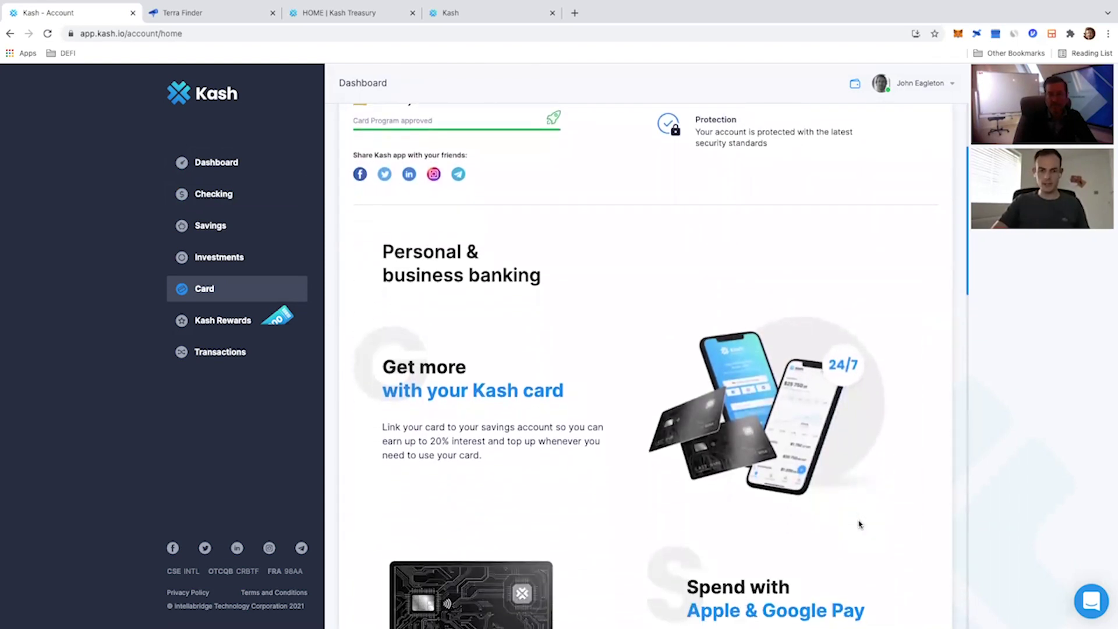
scroll(858, 524, "down", 1)
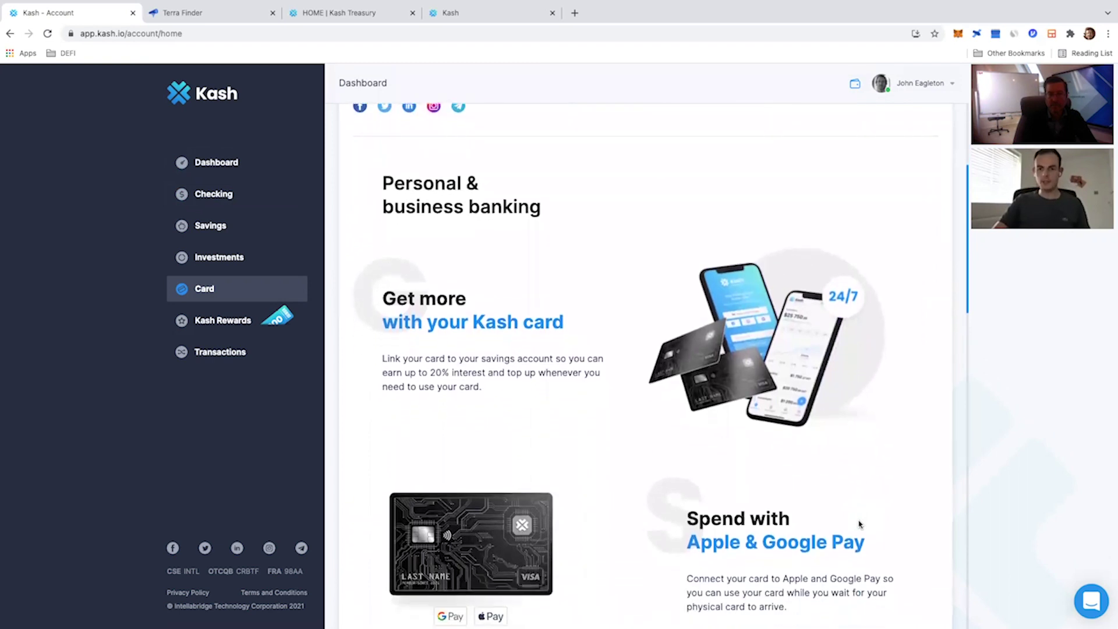
scroll(859, 524, "down", 1)
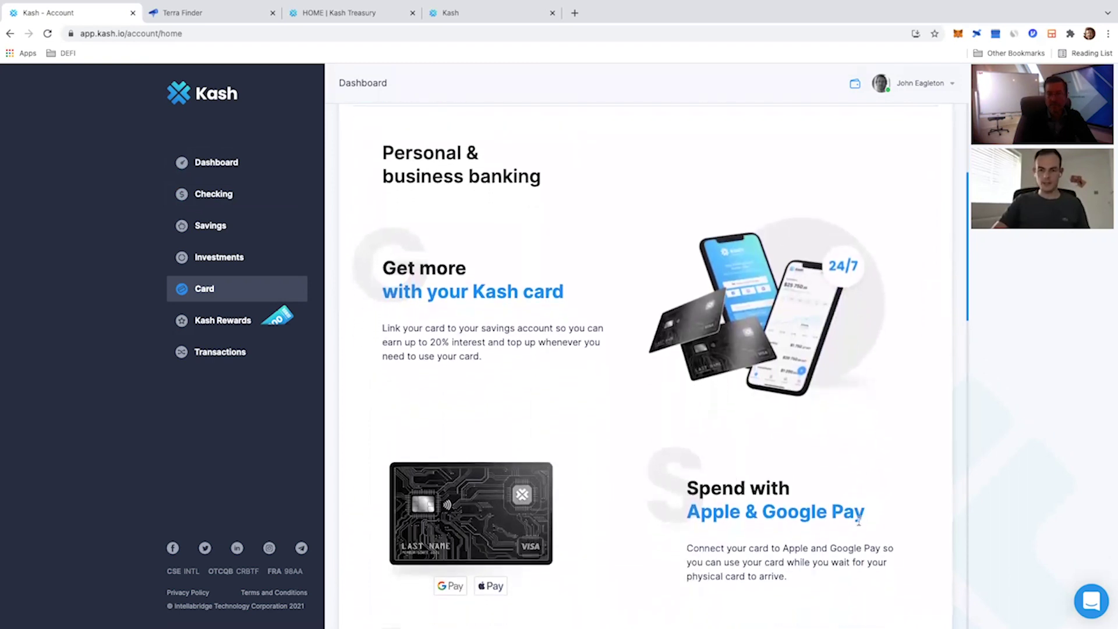
scroll(859, 520, "down", 1)
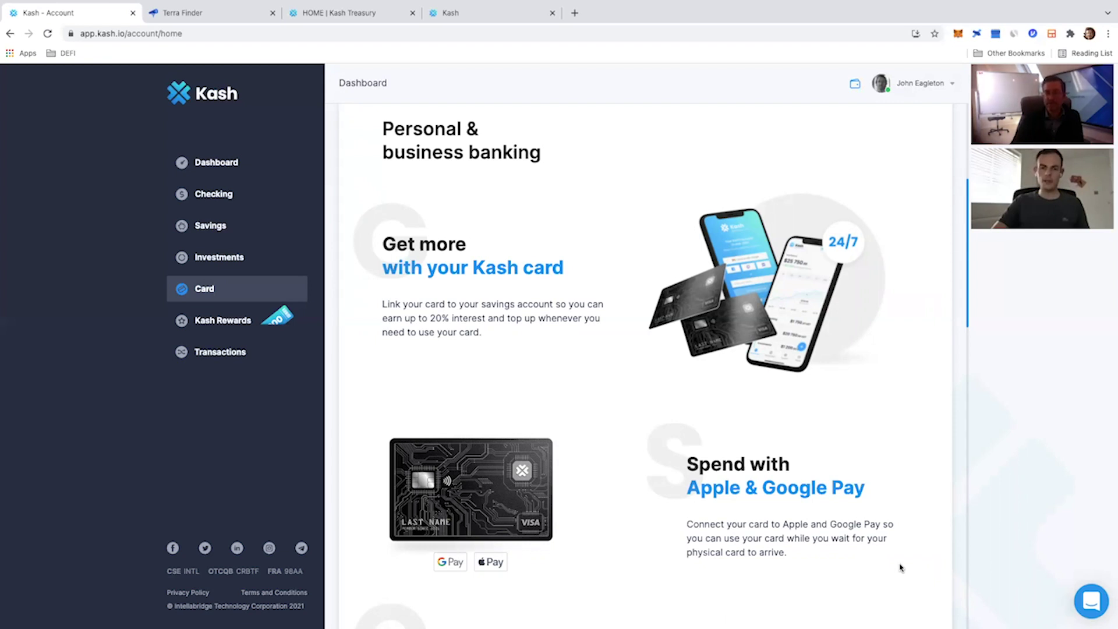
scroll(900, 568, "down", 4)
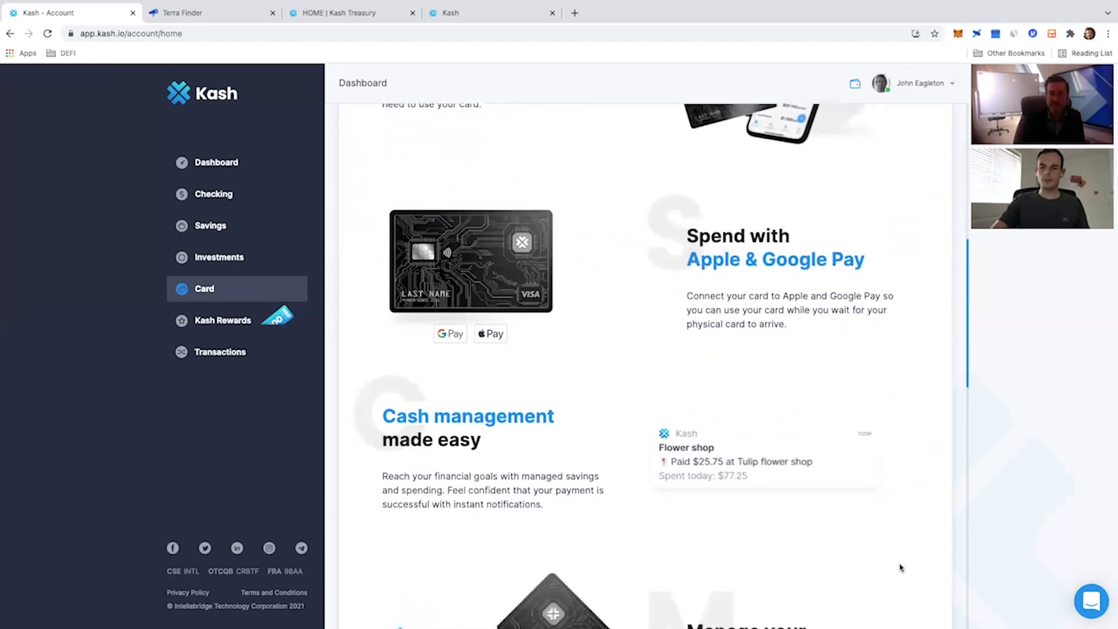
Examine the Germany card program's account terms, the Eco-Friendly and Metal card plans, and the card security and support sections
scroll(900, 568, "up", 5)
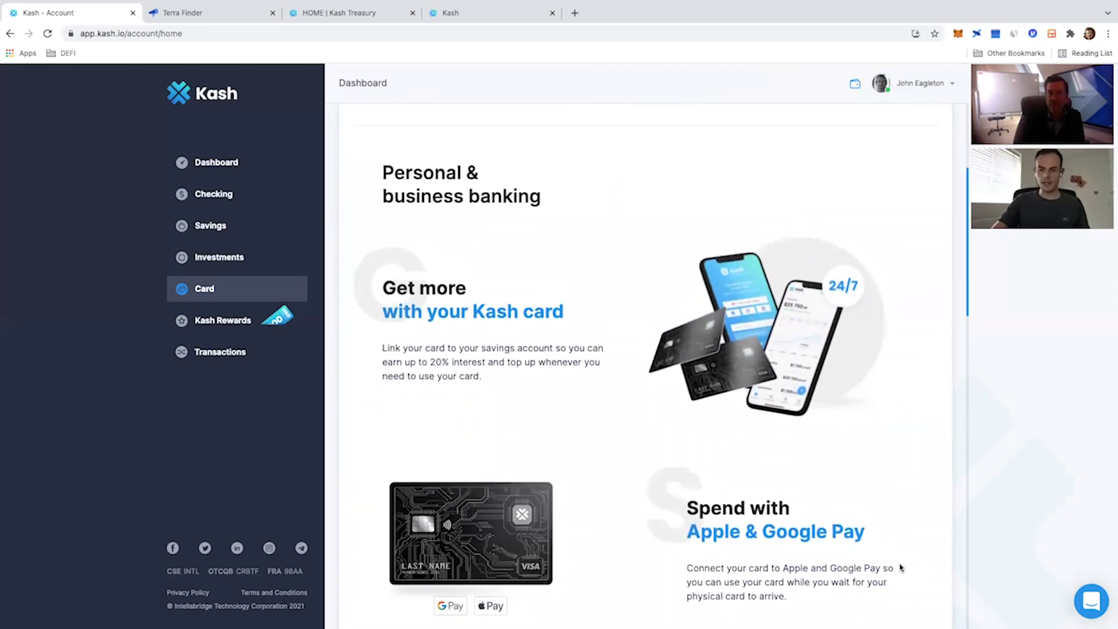
scroll(900, 568, "up", 4)
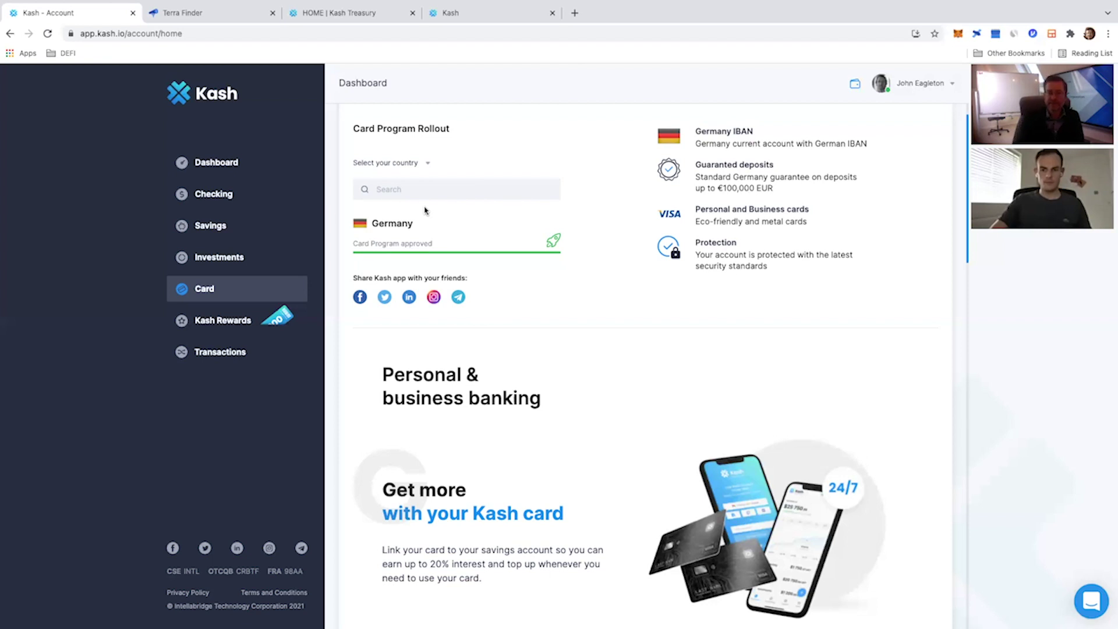
scroll(756, 306, "down", 5)
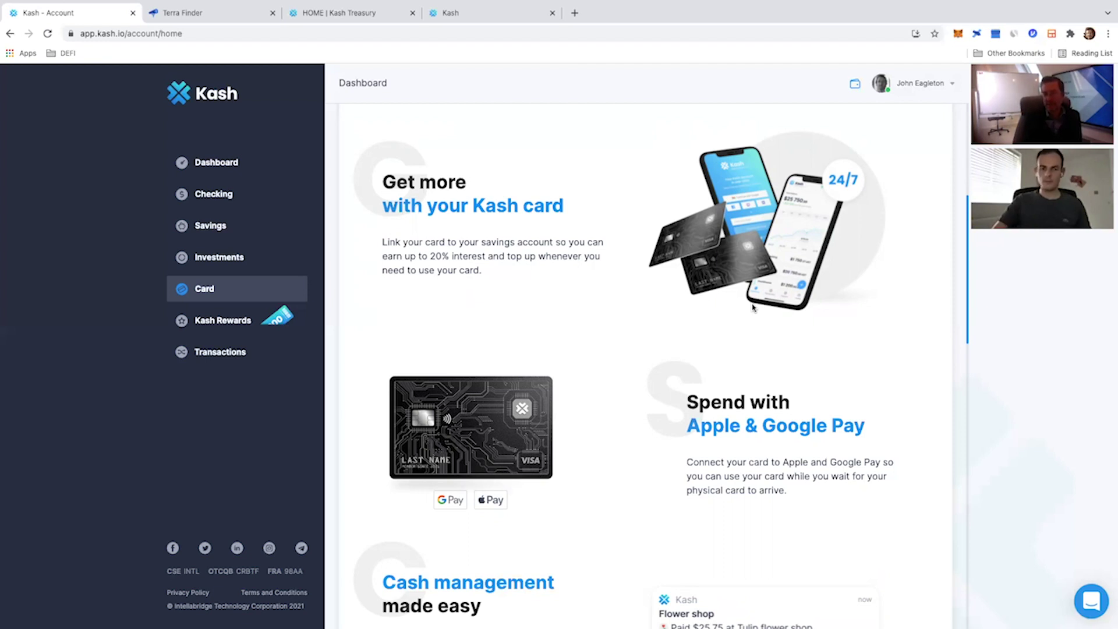
scroll(752, 308, "down", 15)
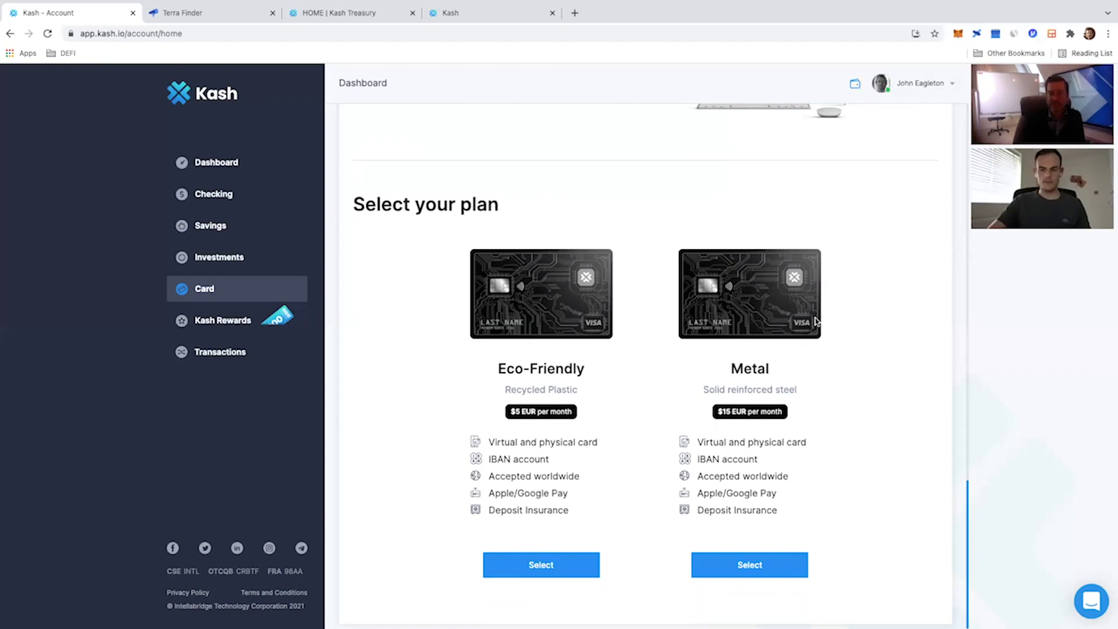
scroll(818, 326, "up", 3)
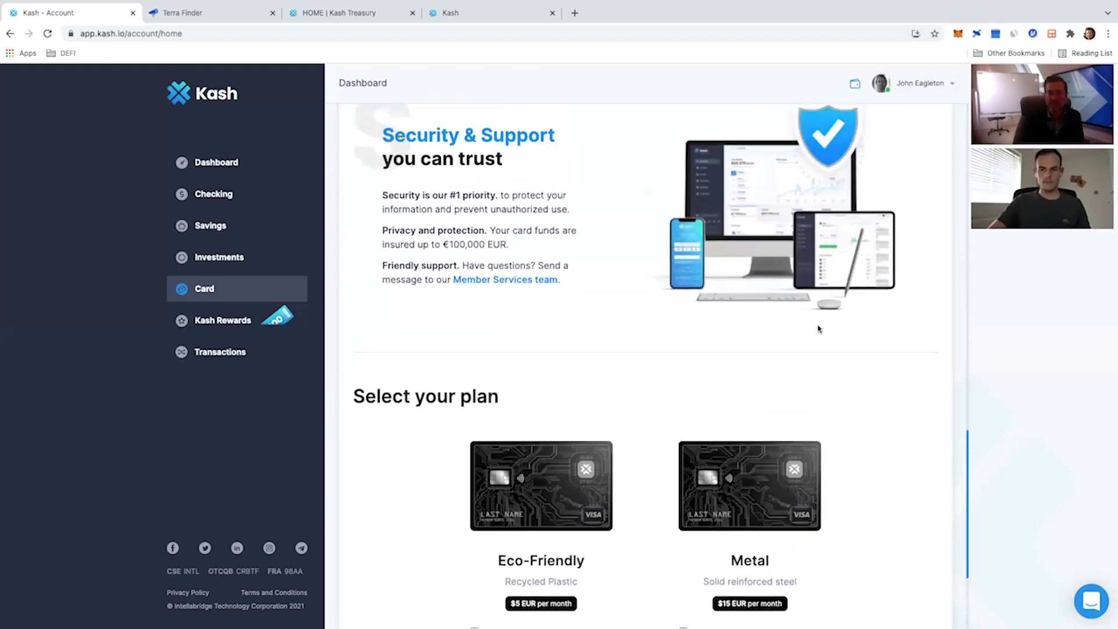
scroll(817, 329, "up", 3)
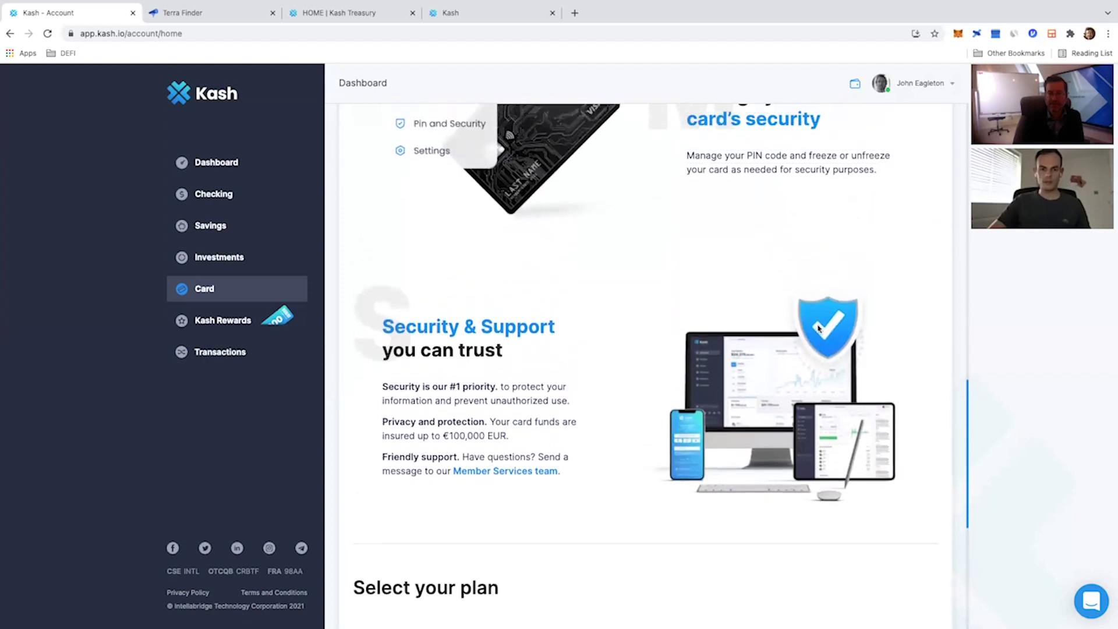
scroll(818, 329, "up", 2)
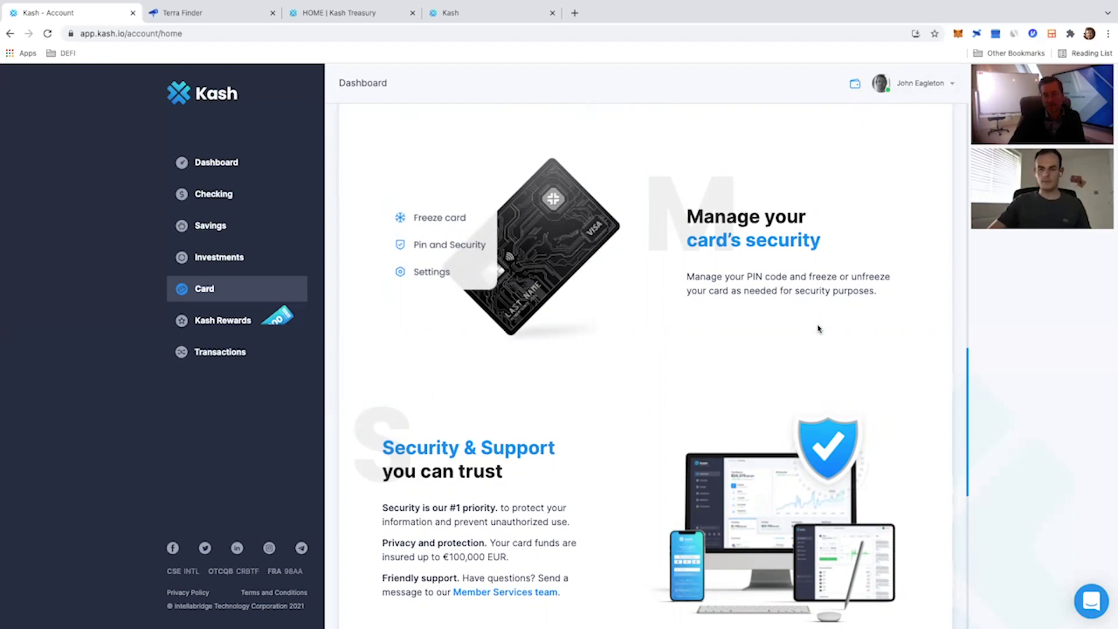
scroll(818, 329, "up", 4)
scroll(818, 329, "up", 5)
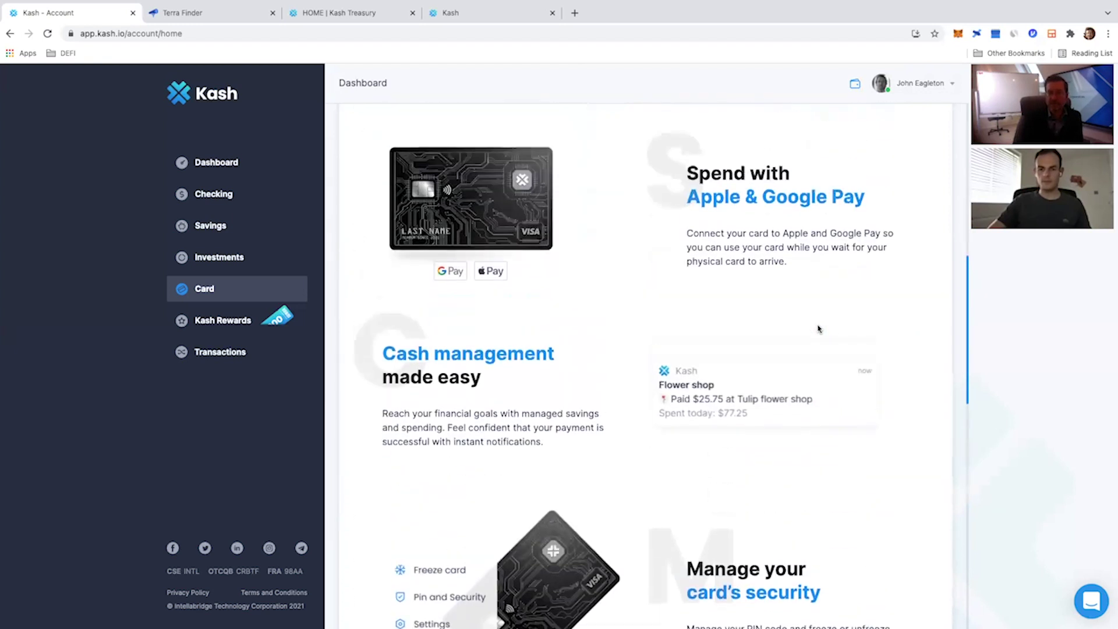